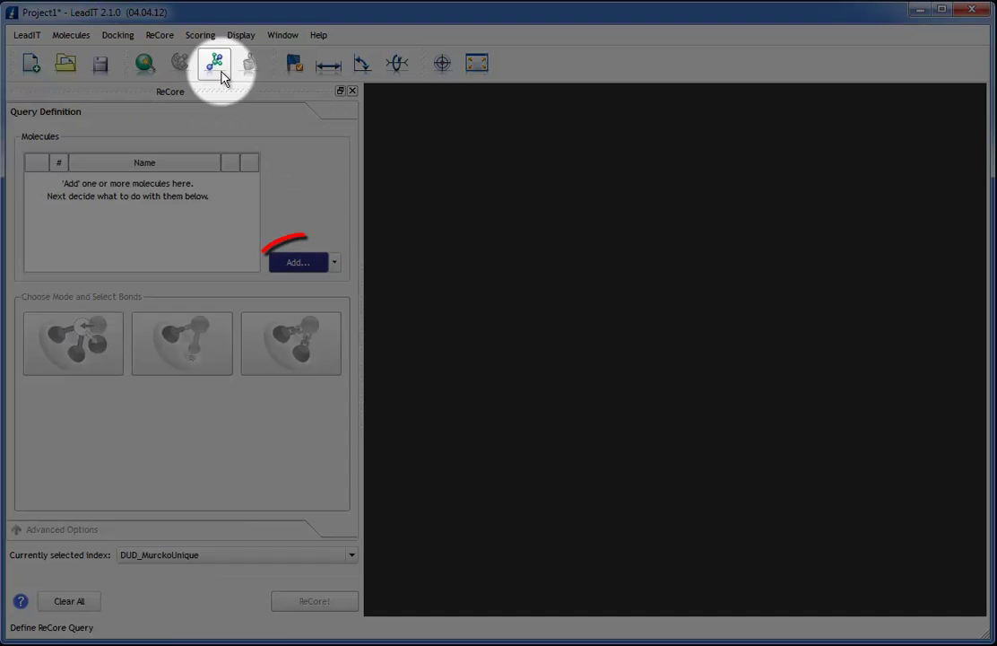
Load 1kv2_top_active.sdf as the query molecule for ReCore
left_click(306, 262)
left_click(275, 169)
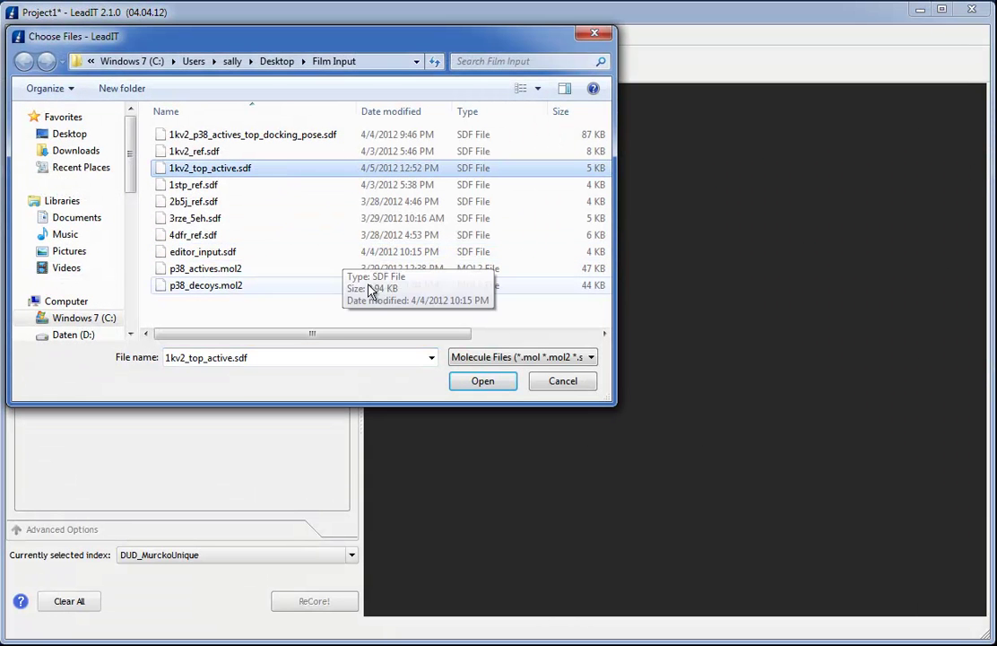
left_click(485, 381)
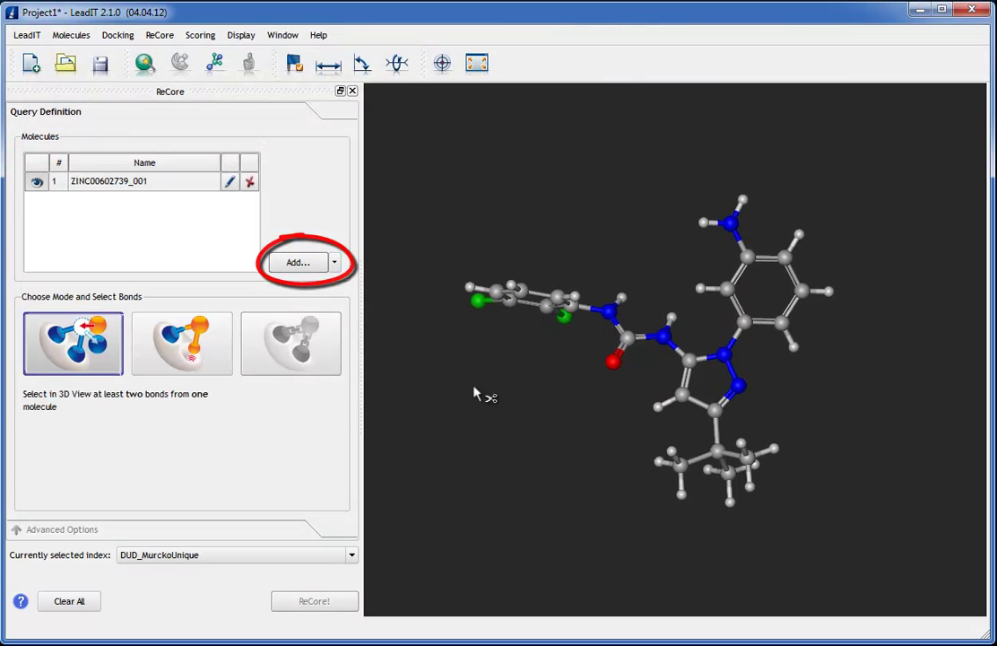
Cut the aminophenyl–pyrazole bond and the urea carbonyl–nitrogen bond beside the pyrazole, run ReCore, and advance to the next solution
left_click(736, 338)
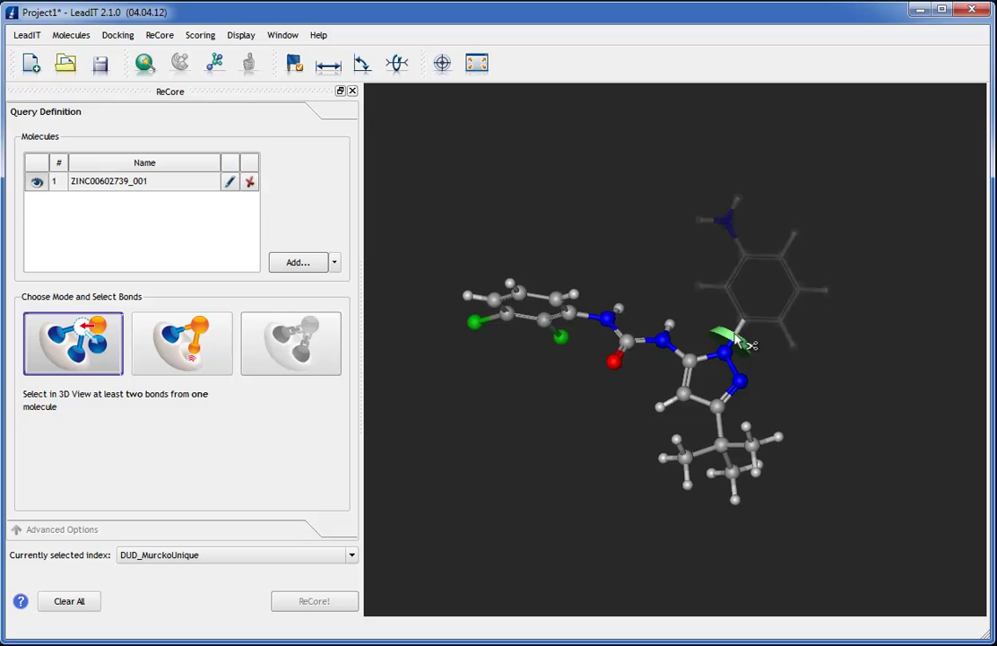
left_click(646, 344)
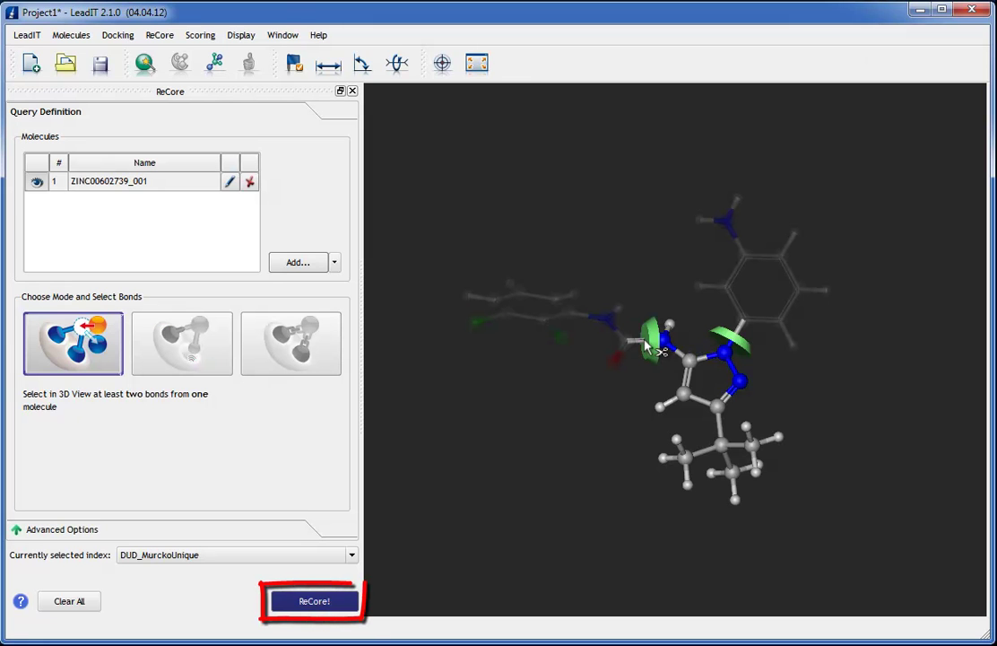
left_click(305, 599)
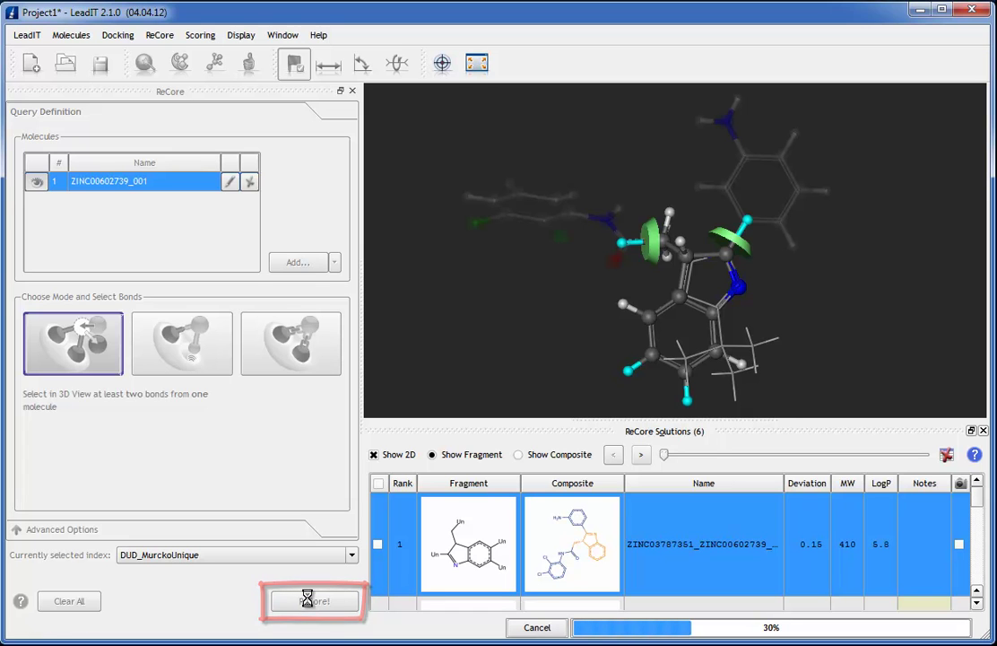
left_click_drag(636, 294, 571, 282)
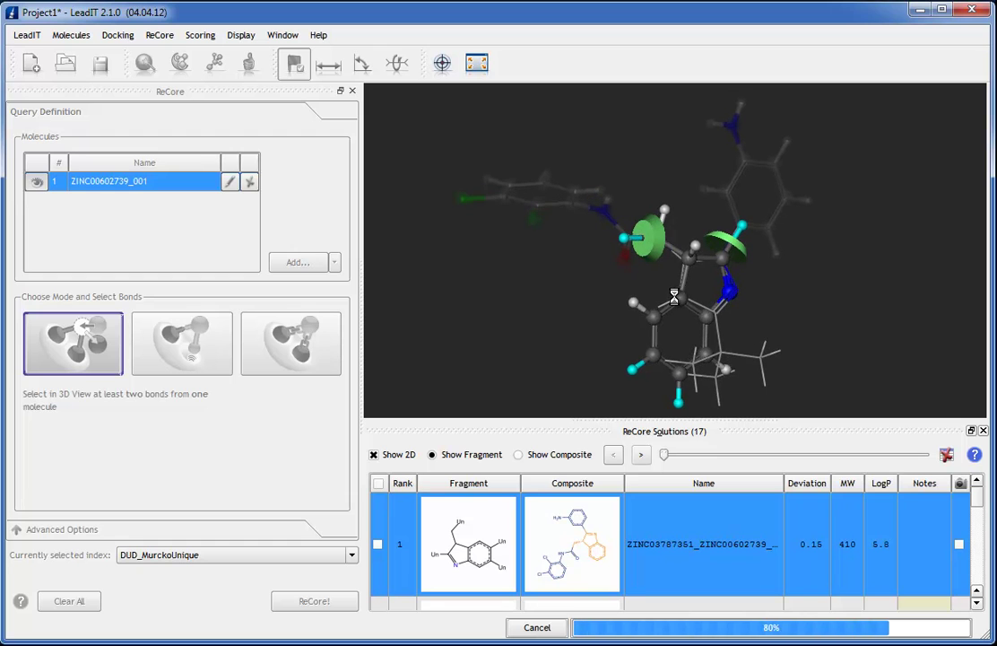
left_click(641, 456)
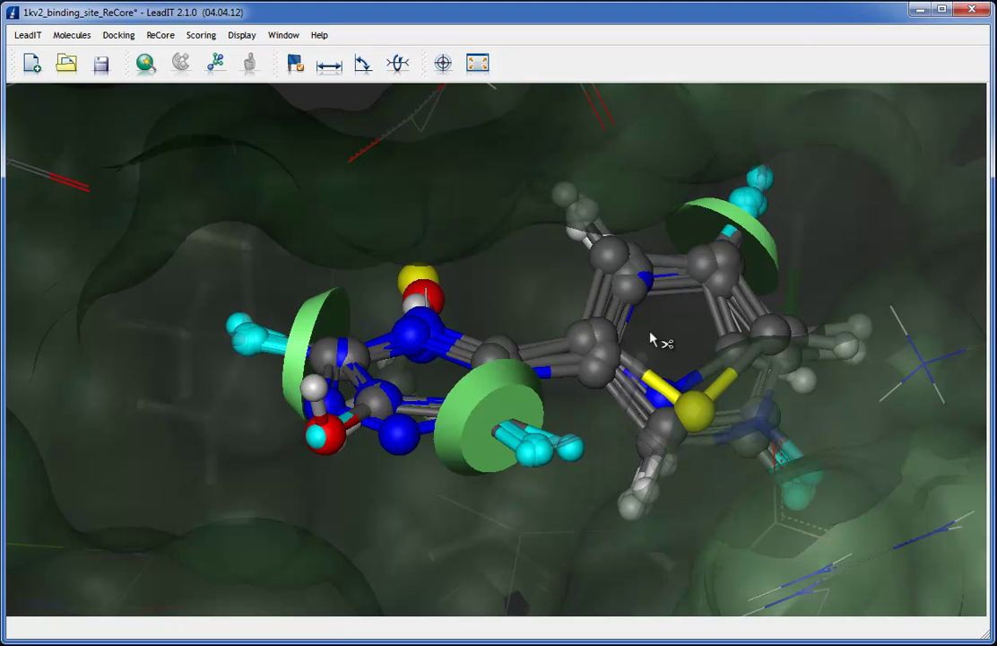
middle_click_drag(650, 333, 679, 323)
middle_click_drag(500, 343, 340, 344)
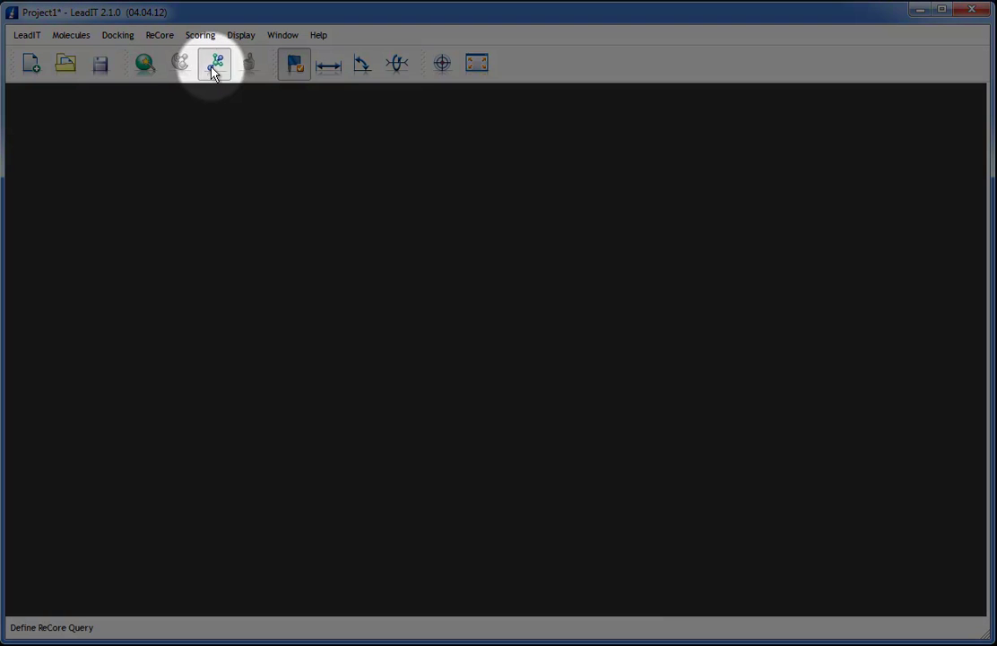
Start a new ReCore query definition with DUD_MurckoUnique as the fragment index
left_click(213, 69)
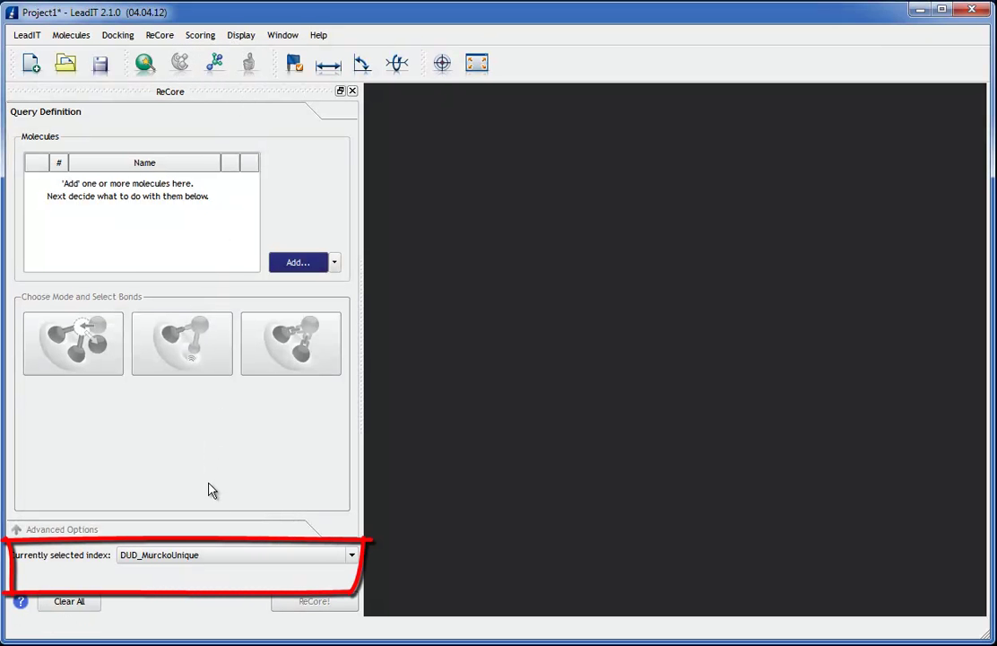
left_click(170, 558)
left_click(170, 572)
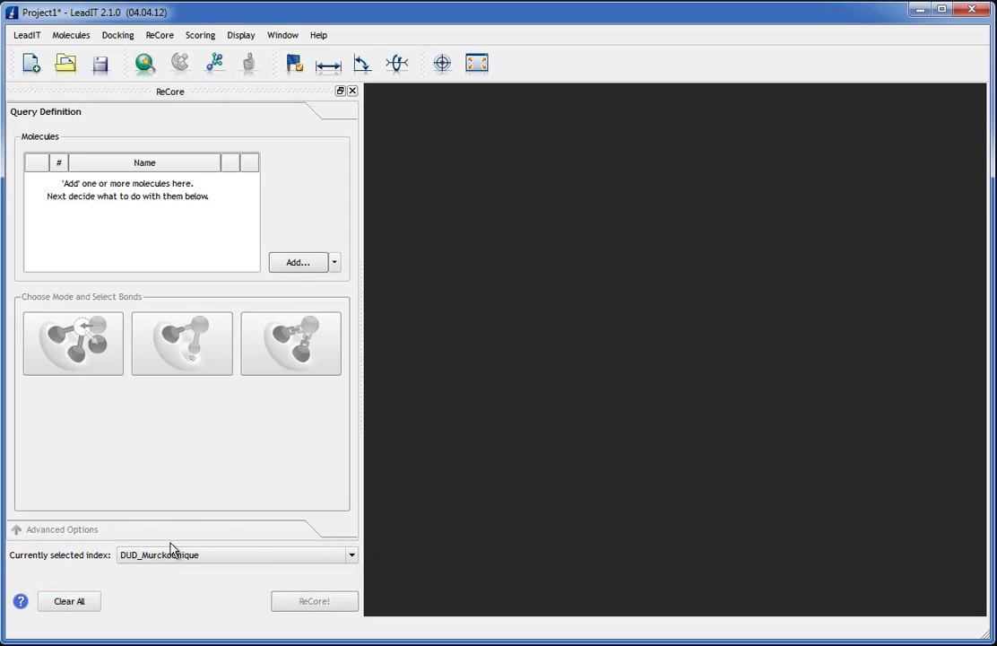
Add ligand ZINC03833982_001 from Library 1 to the ReCore query
left_click(334, 265)
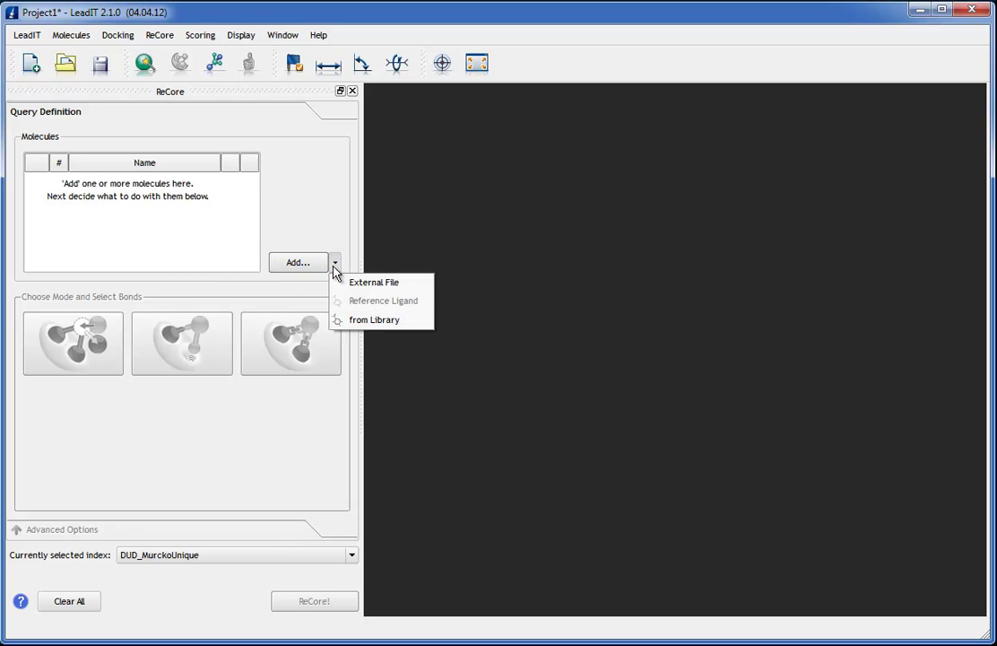
left_click(350, 324)
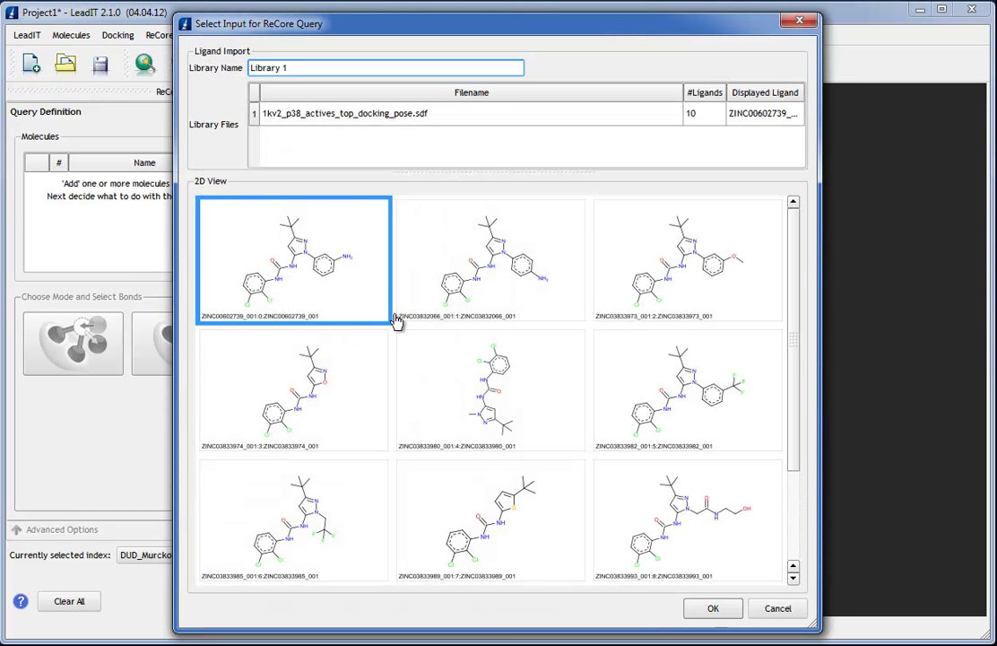
left_click(633, 386)
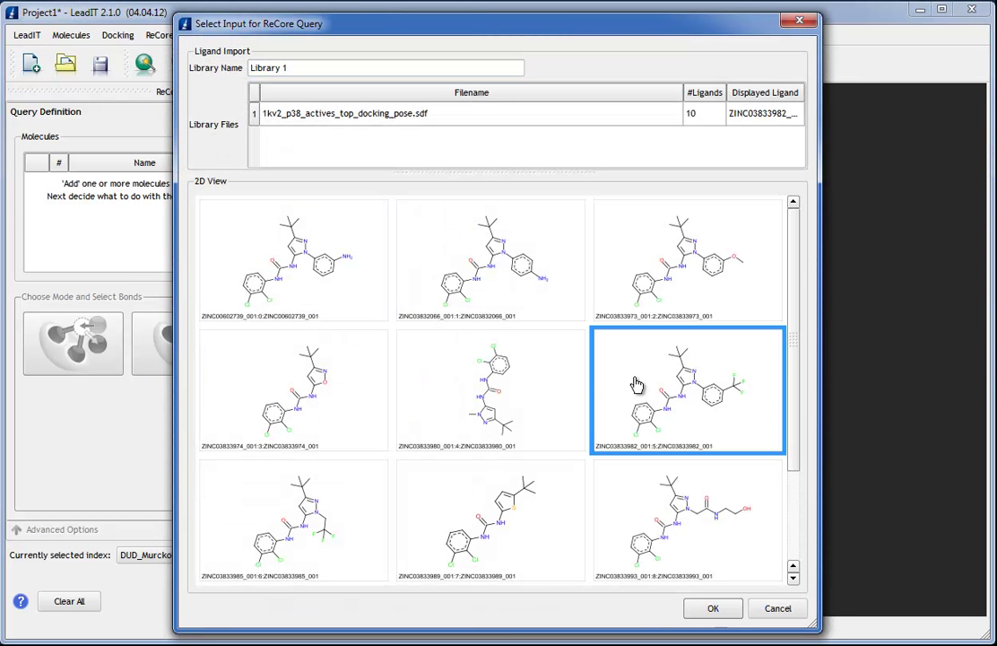
left_click(711, 611)
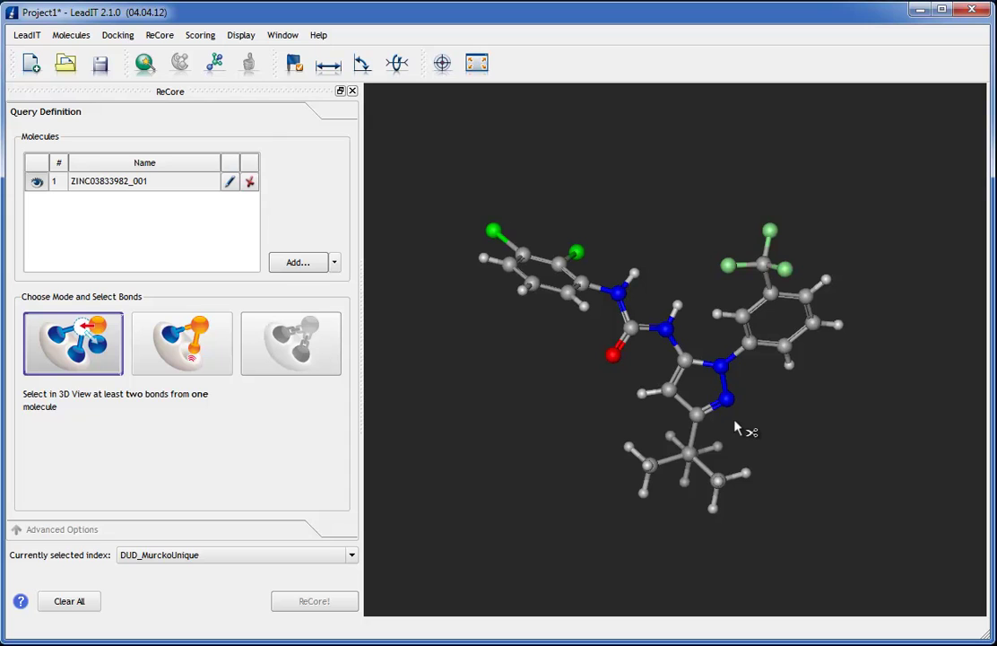
Cut the bond between the pyrazole nitrogen and the trifluoromethylphenyl ring, and the urea carbonyl–nitrogen bond beside the pyrazole
left_click(735, 357)
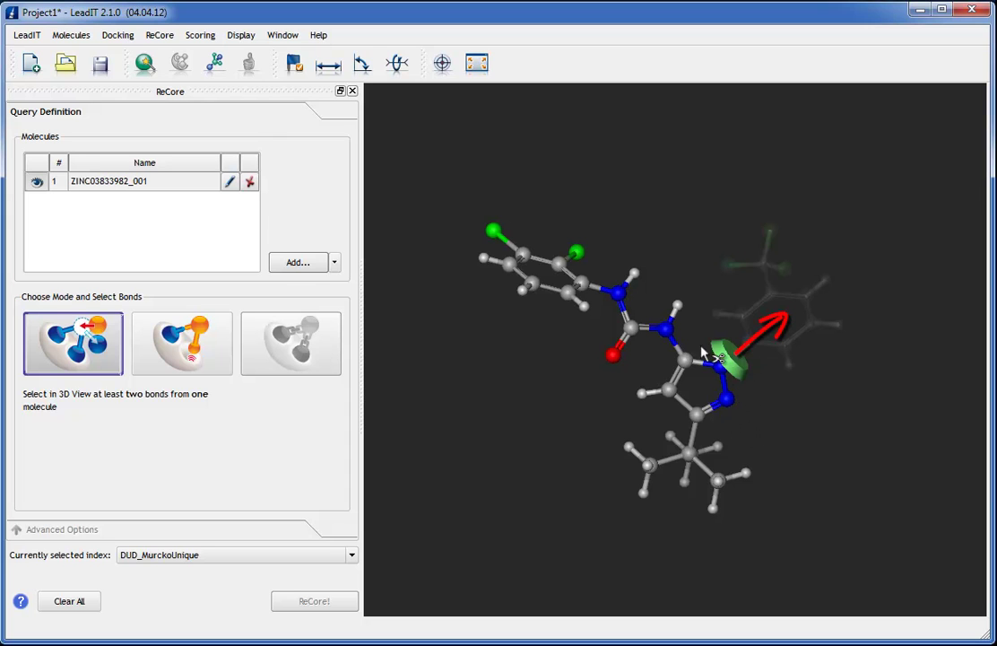
left_click(651, 331)
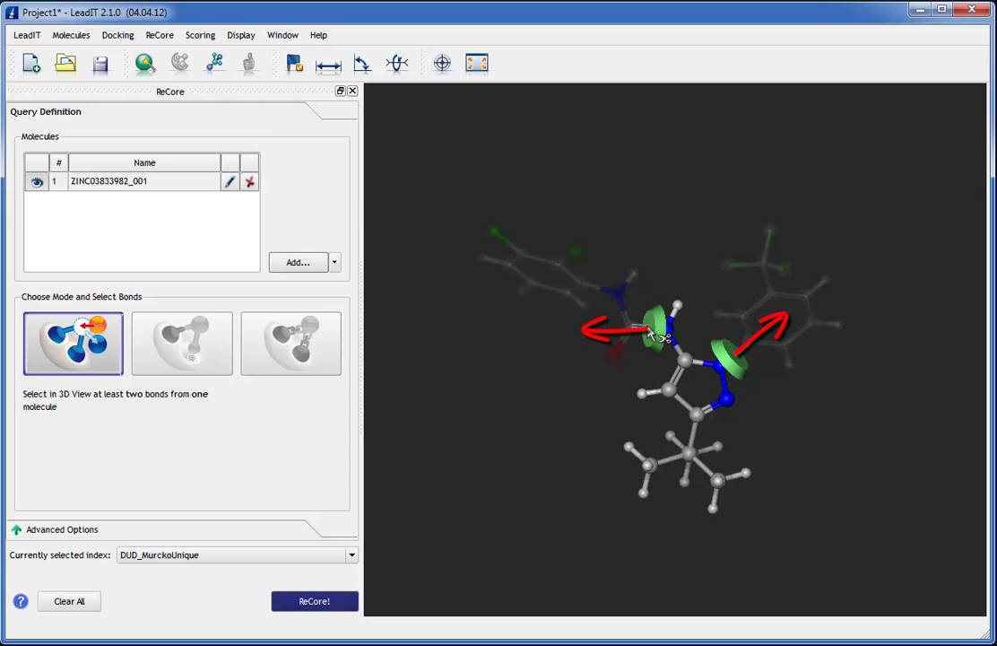
left_click_drag(610, 429, 715, 420)
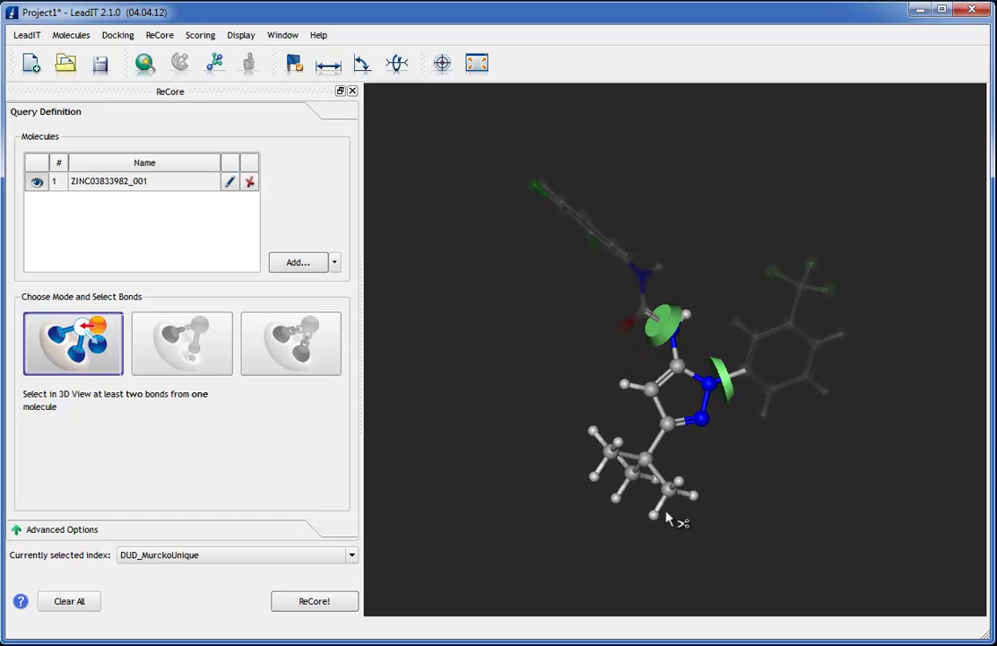
Toggle the phenyl–pyrazole bond cut through its reversed and removed states back to its original direction
left_click(726, 384)
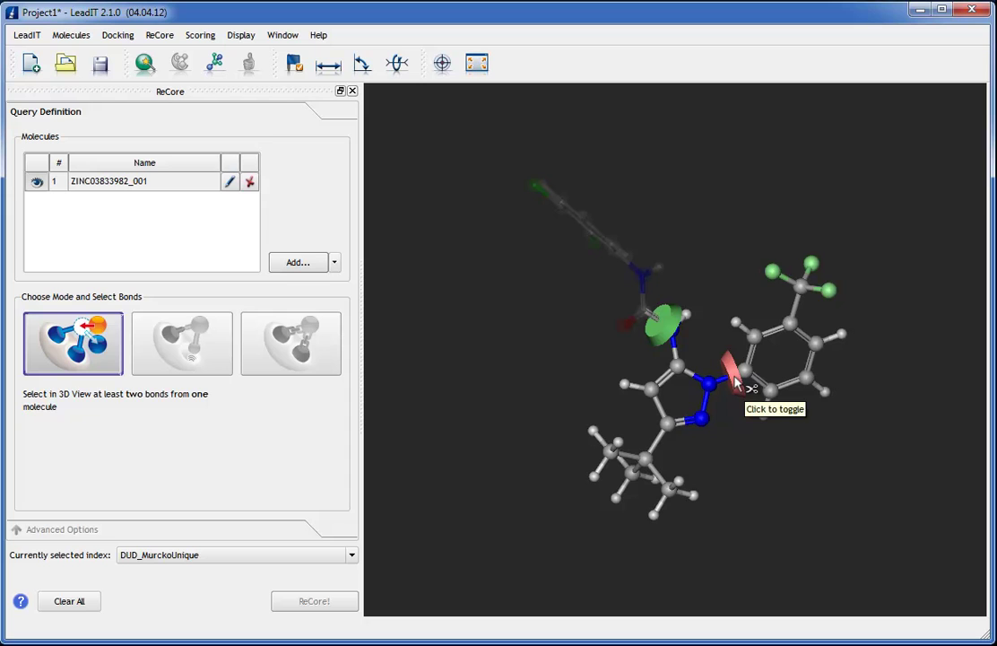
left_click(735, 383)
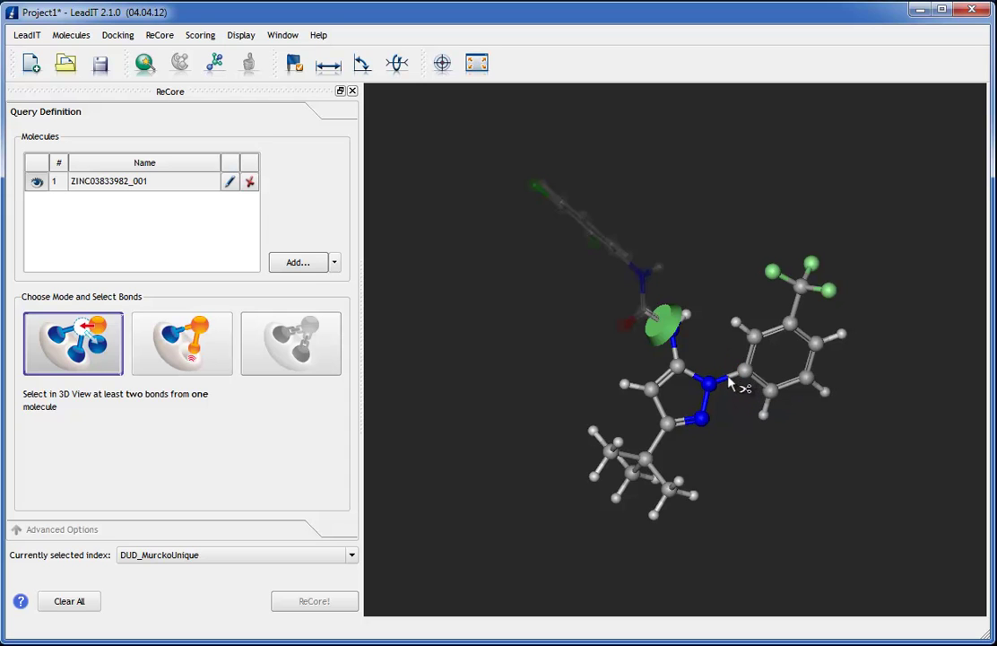
left_click(729, 381)
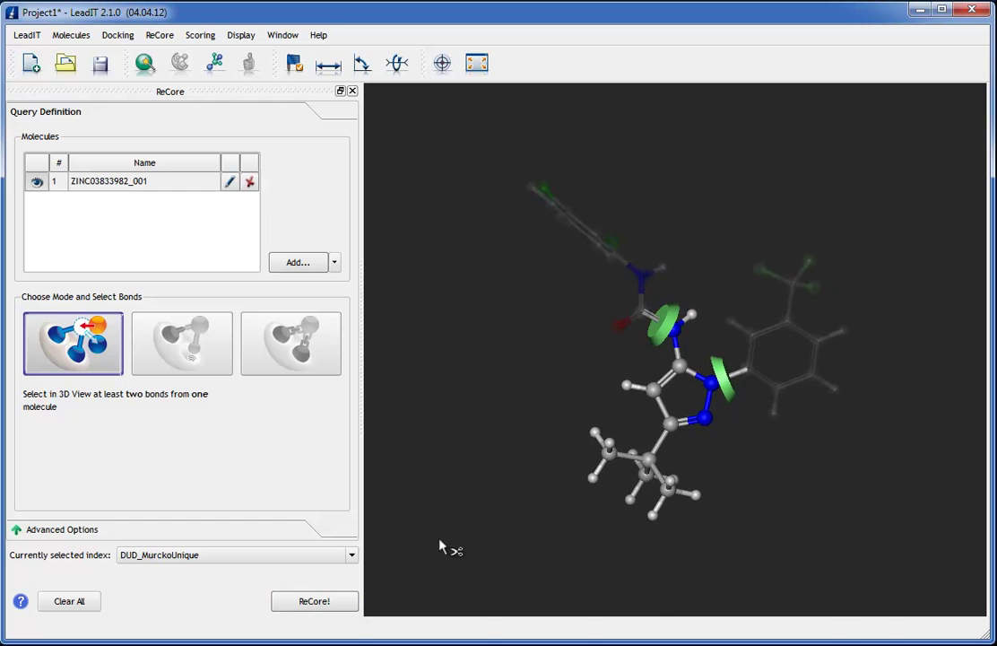
Run ReCore on the two-bond query, browse down the solutions list, and close it
left_click(314, 601)
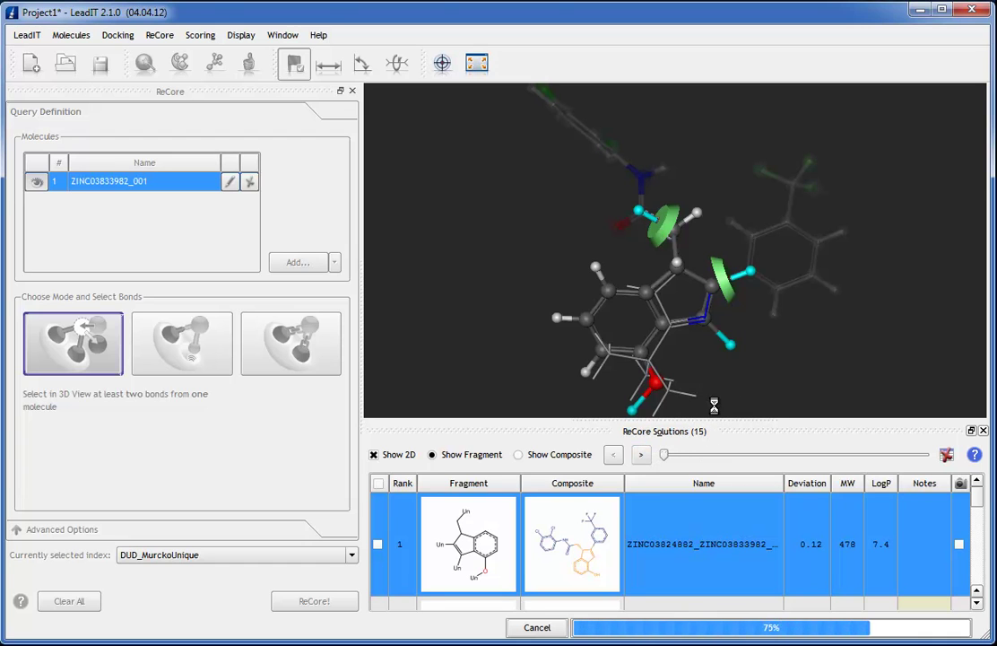
left_click_drag(977, 499, 979, 574)
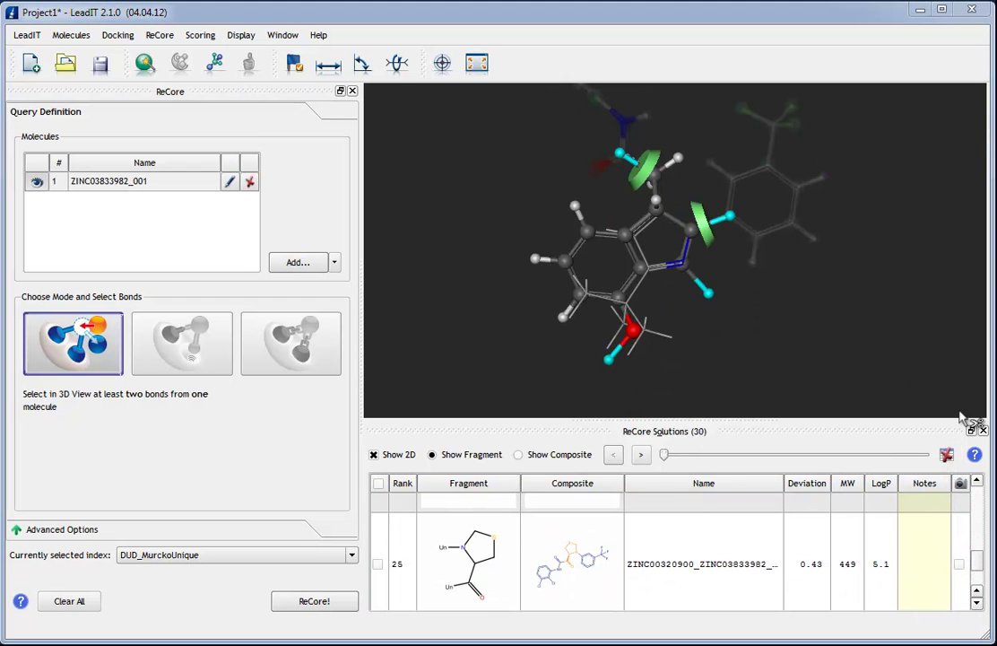
left_click(982, 431)
Replace the urea bond cut with a pharmacophore condition: use bond-plus-feature mode and select the h_acc feature on carbonyl oxygen O22
middle_click_drag(782, 357, 778, 409)
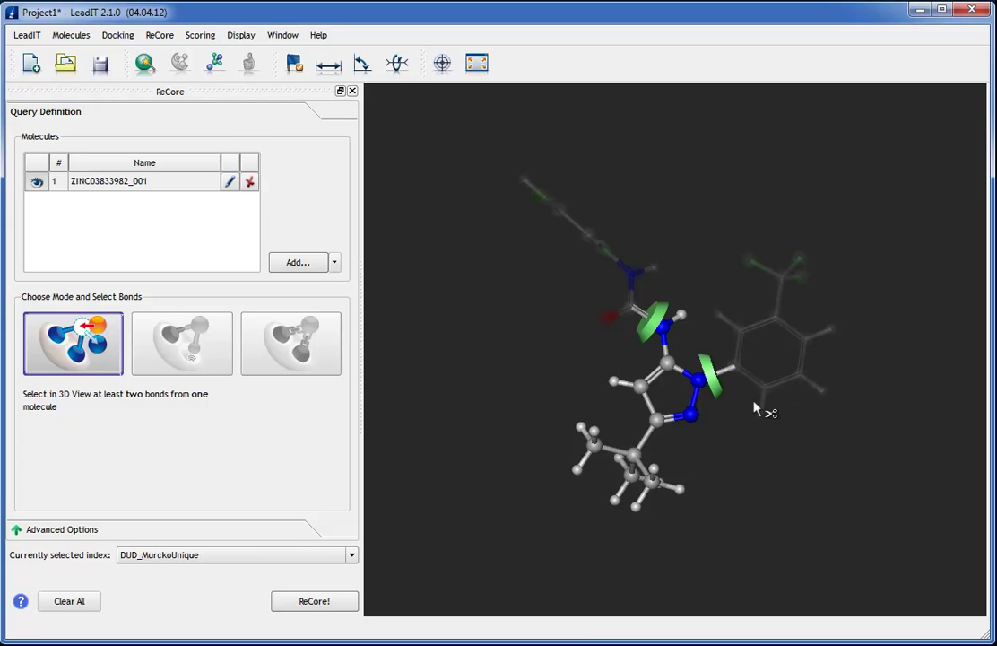
left_click(653, 327)
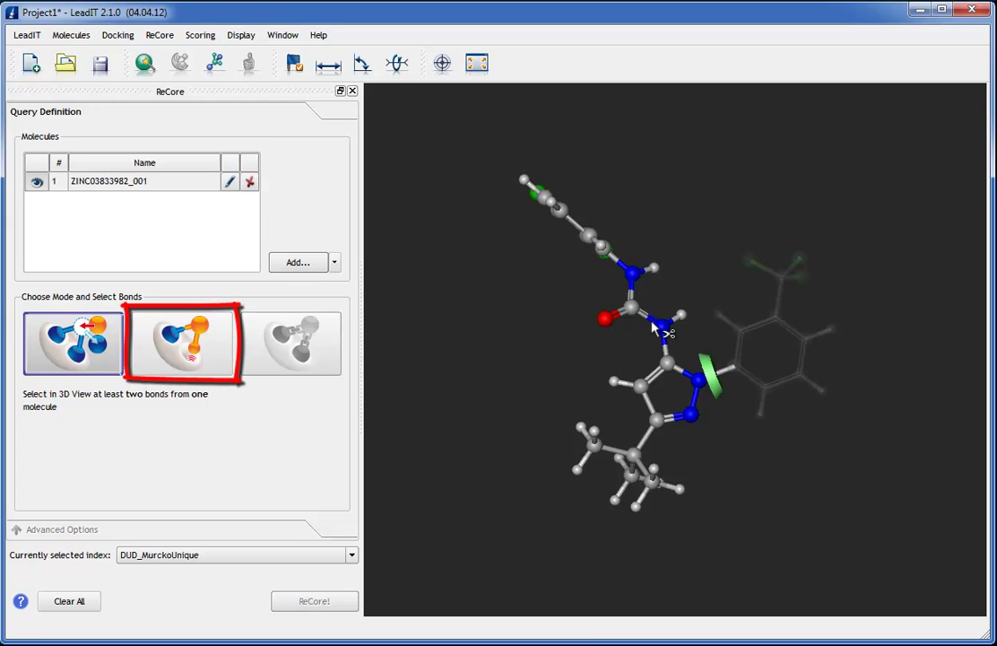
left_click(208, 364)
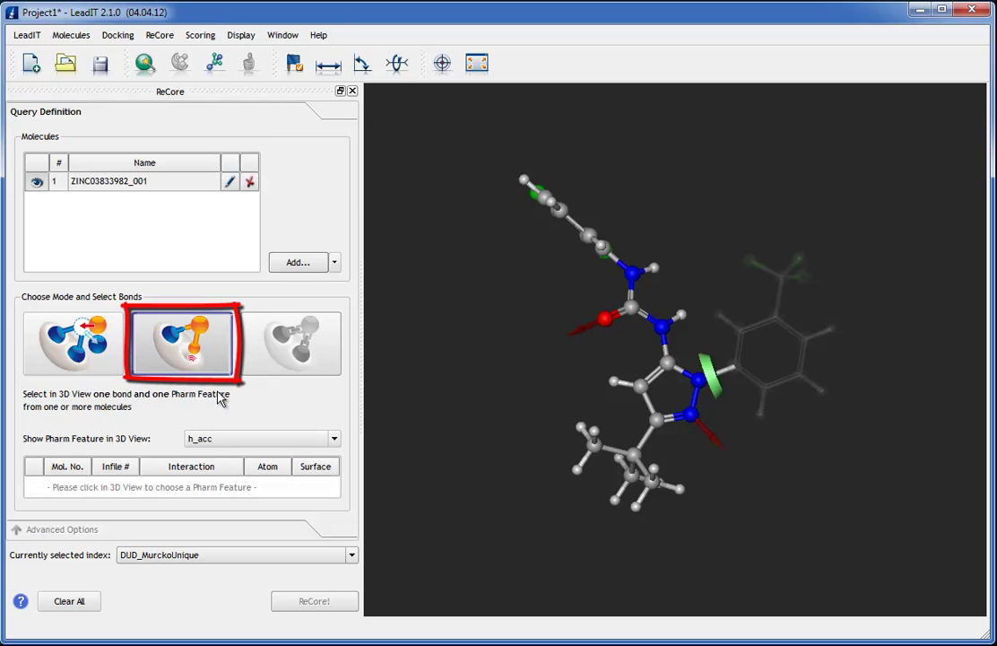
mouse_move(238, 443)
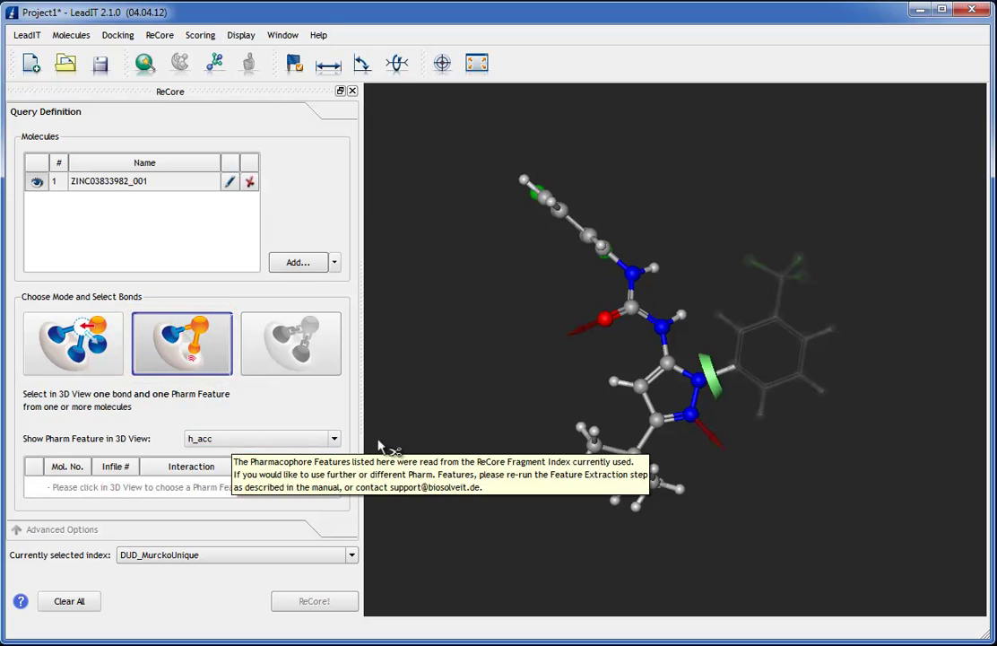
left_click(579, 336)
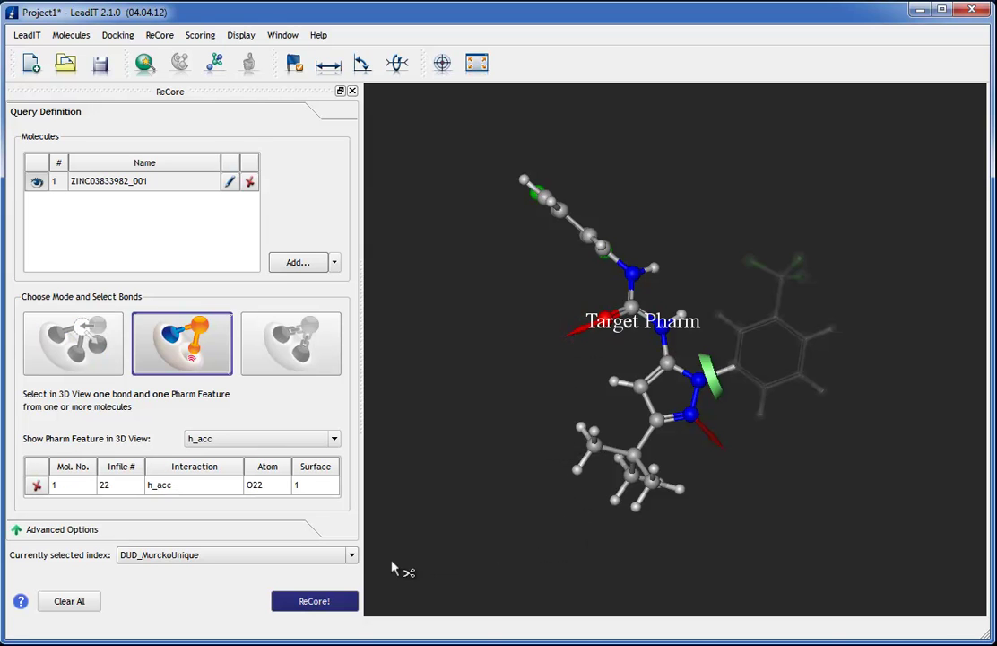
Run ReCore on the bond-and-pharmacophore query, inspect the solutions through rank 4 in 3D, and close the results
left_click(329, 598)
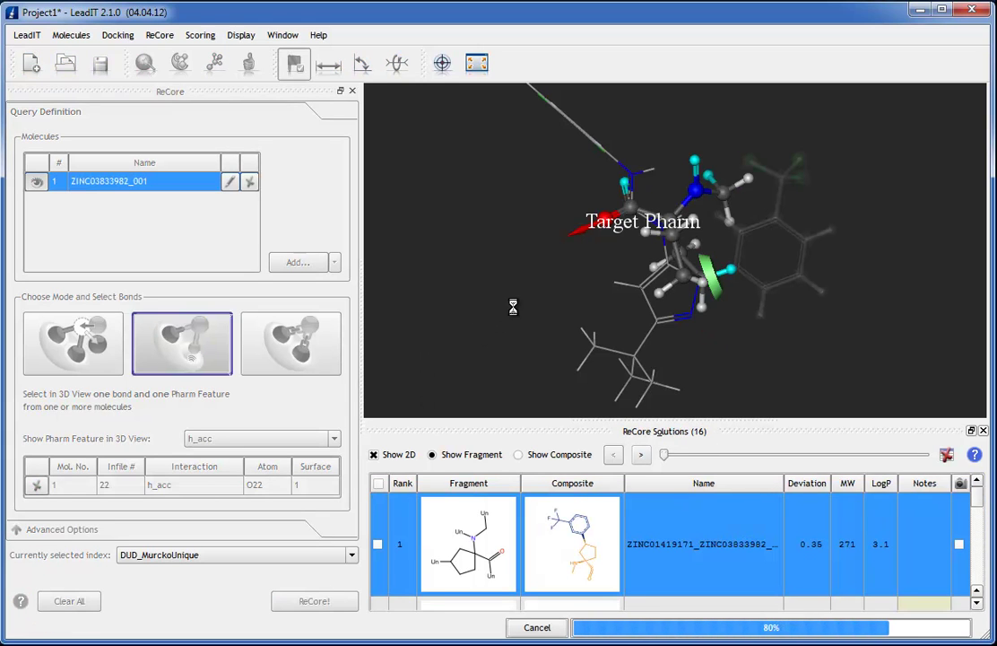
left_click_drag(762, 293, 775, 316)
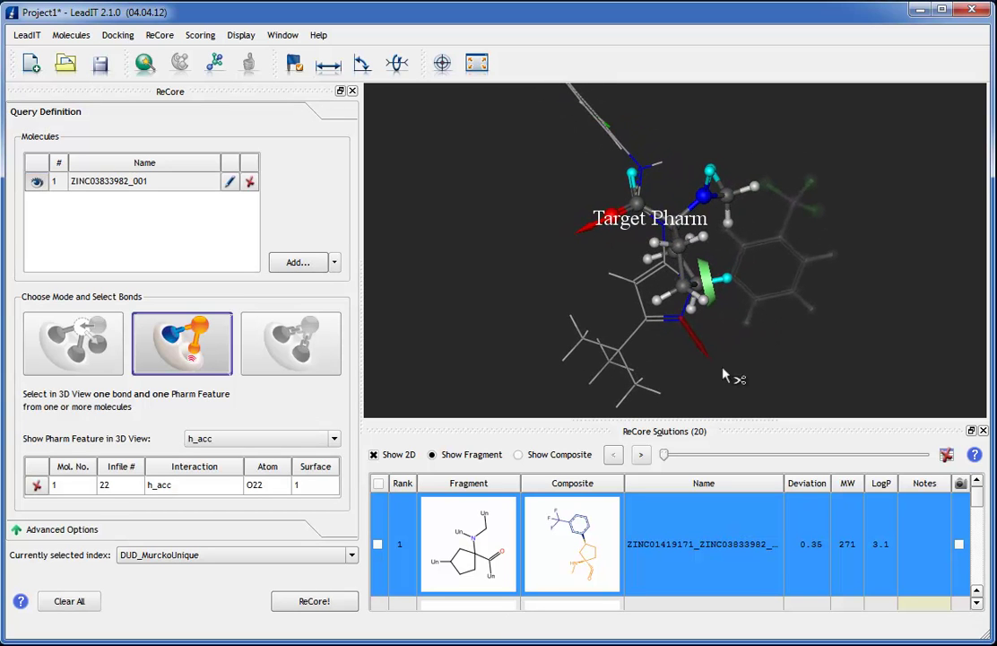
left_click(640, 455)
left_click(642, 456)
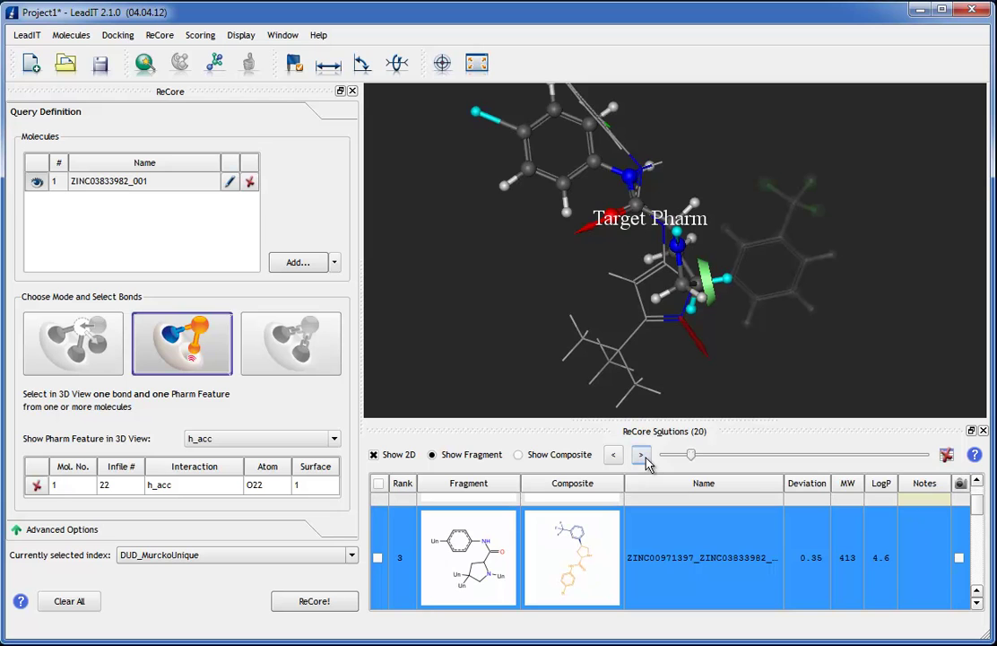
mouse_move(752, 328)
left_mouse_down()
mouse_move(708, 350)
mouse_move(755, 331)
left_mouse_up()
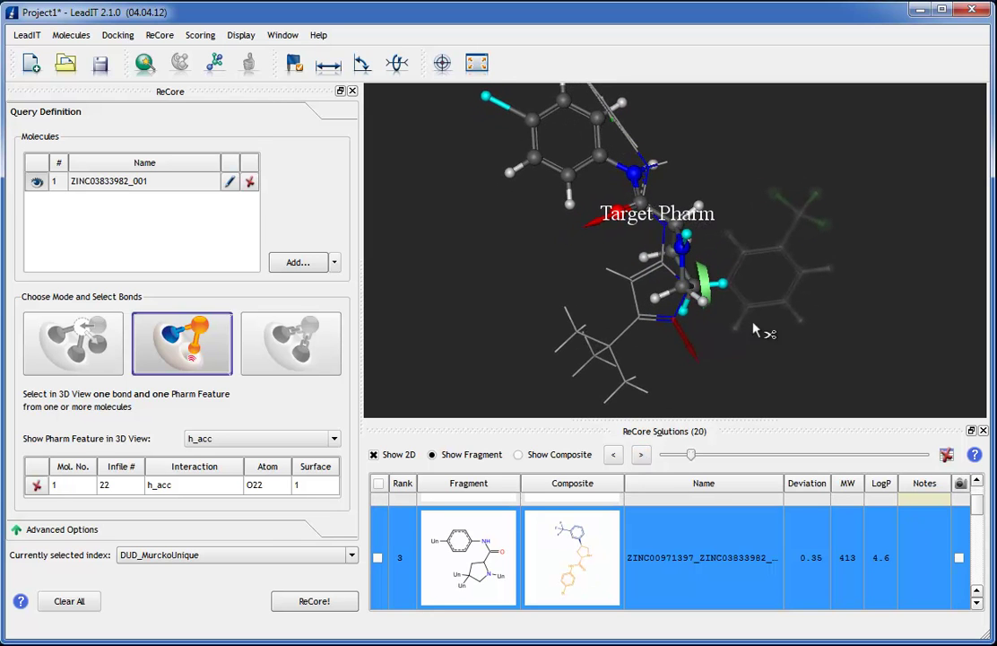
left_click(642, 455)
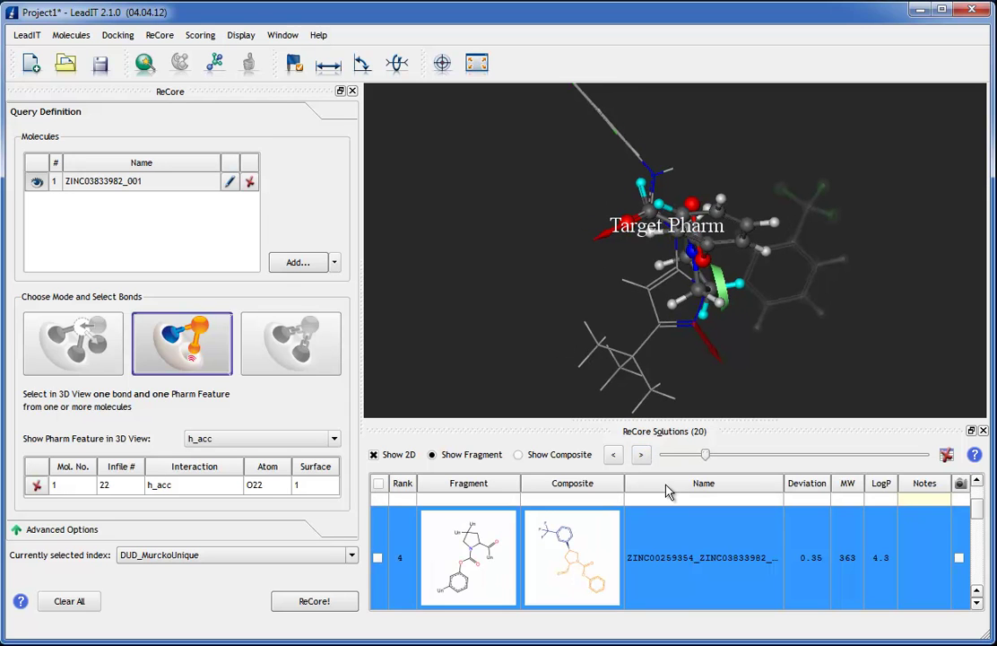
left_click(983, 430)
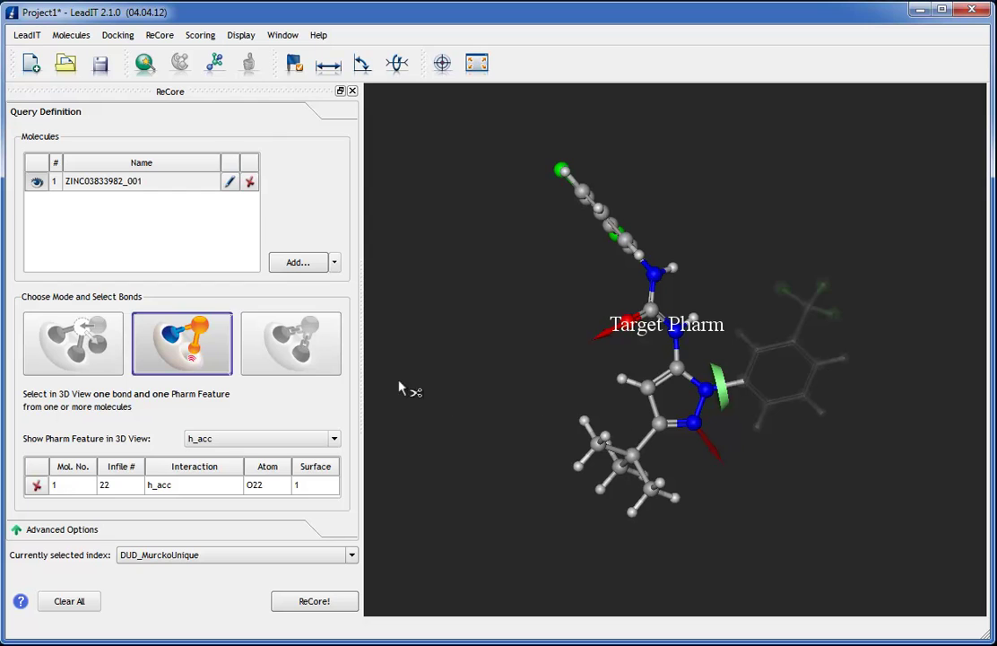
Add molecule ZINC03833980_001 from the library file 1kv2_p38_actives_top_docking_pose.sdf to the ReCore query
left_click(334, 262)
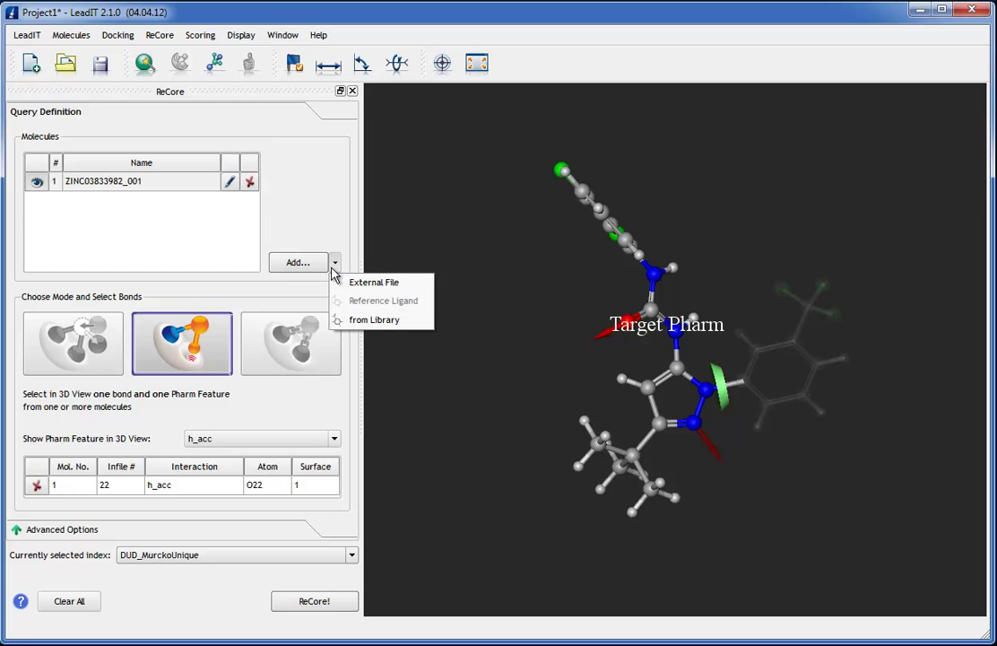
left_click(357, 323)
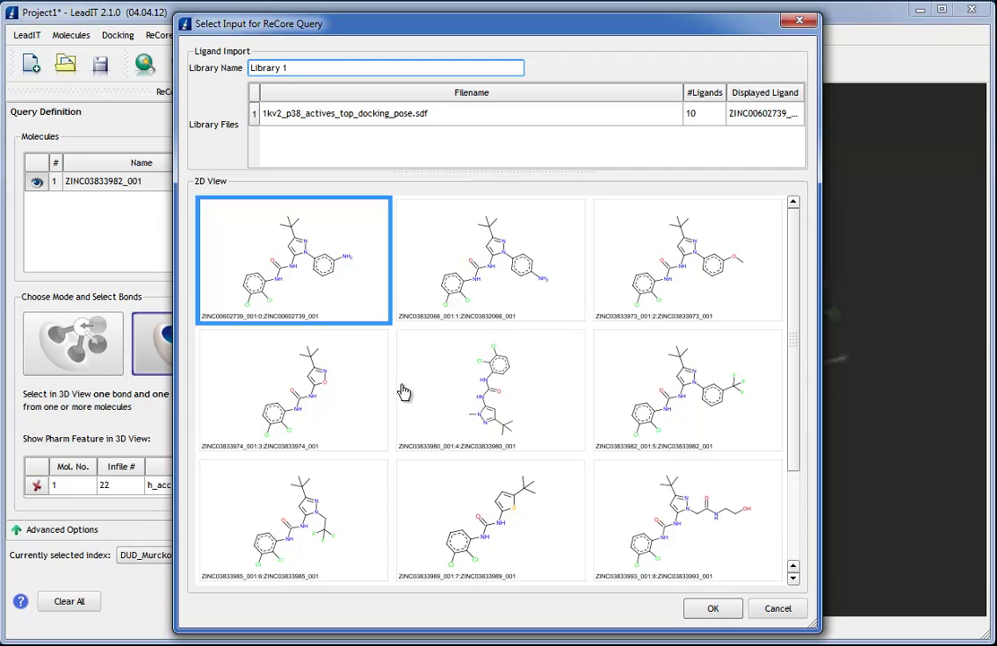
left_click(470, 393)
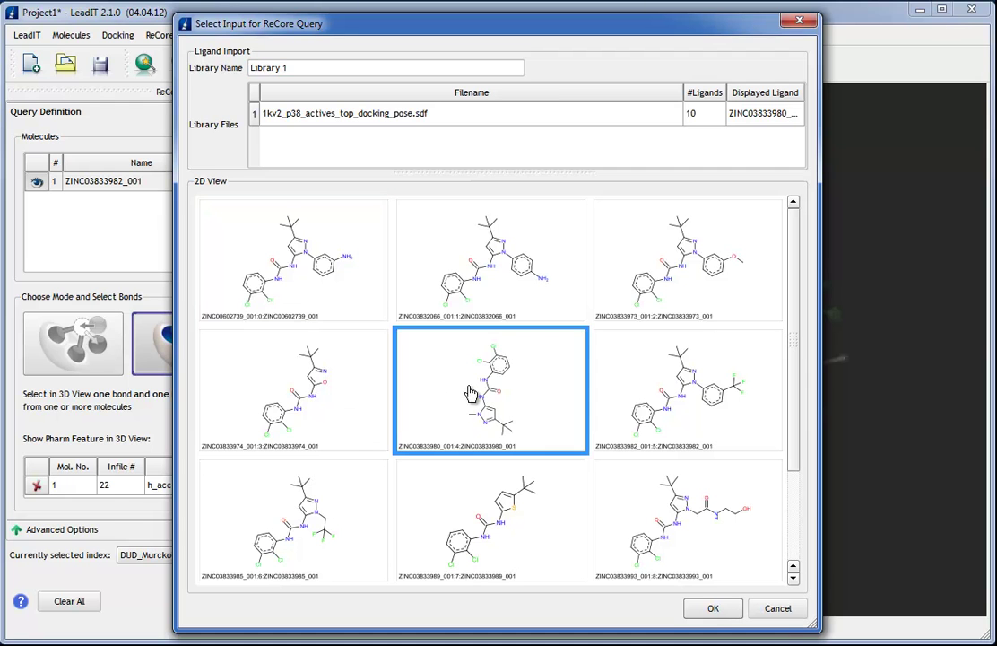
left_click(714, 607)
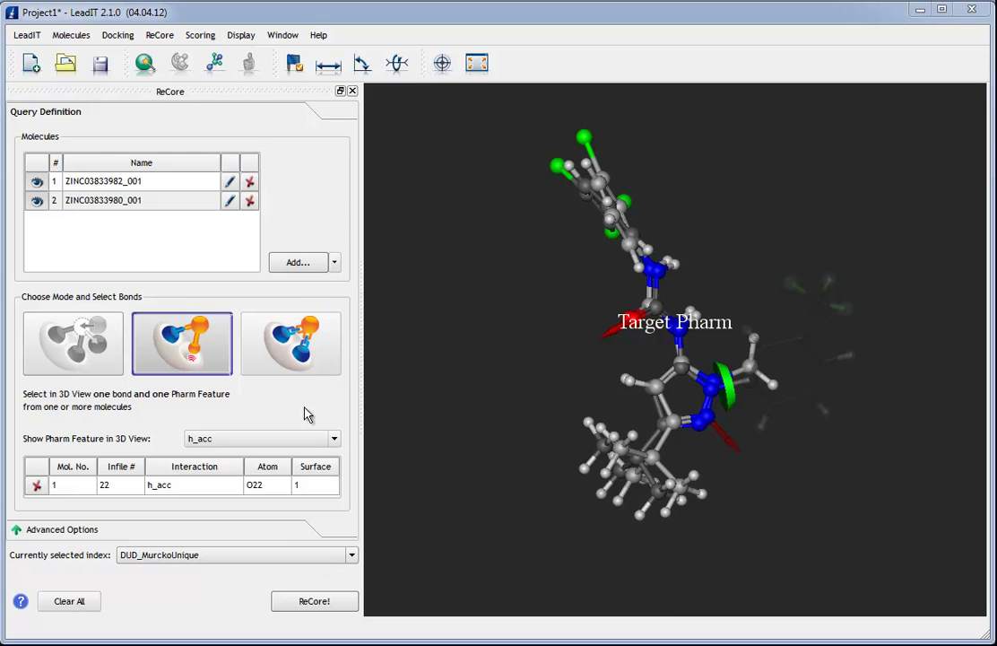
Switch to the mode joining bonds from different molecules, hide ZINC03833982_001, and cut the dichlorophenyl–urea nitrogen bond in ZINC03833980_001
left_click(286, 354)
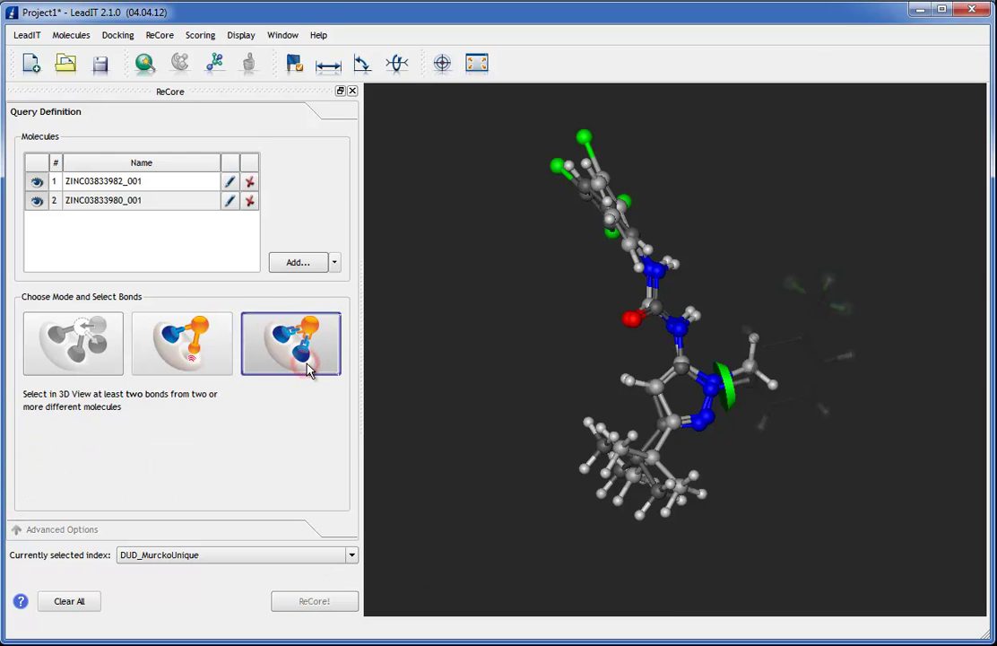
left_click(36, 182)
left_click_drag(468, 270, 425, 289)
left_click(634, 265)
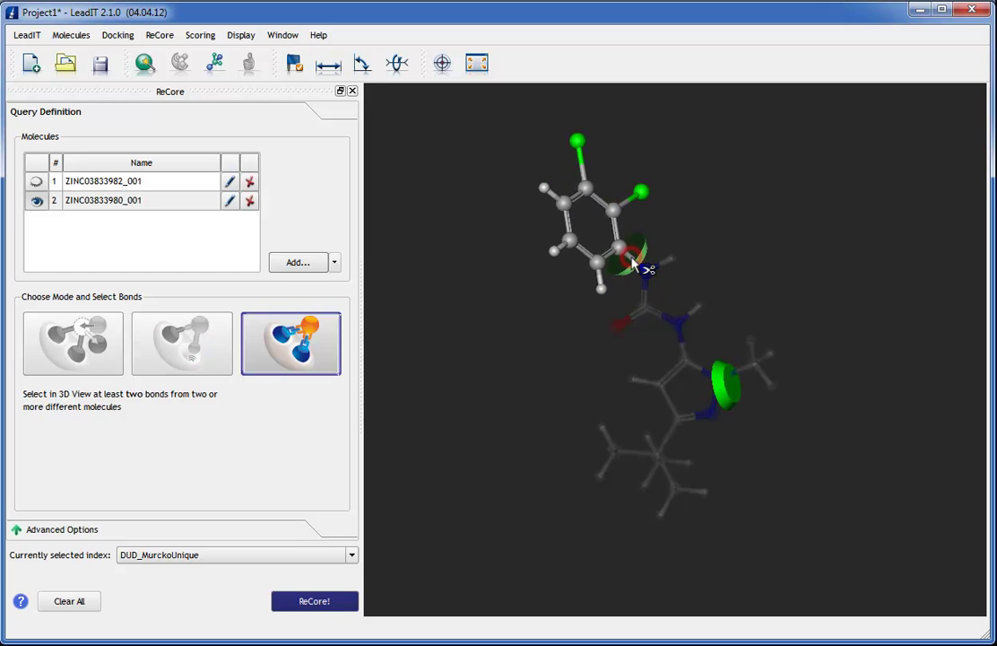
Run ReCore on the two-molecule query and step through the top-ranked solutions in the 3D view
left_click(343, 600)
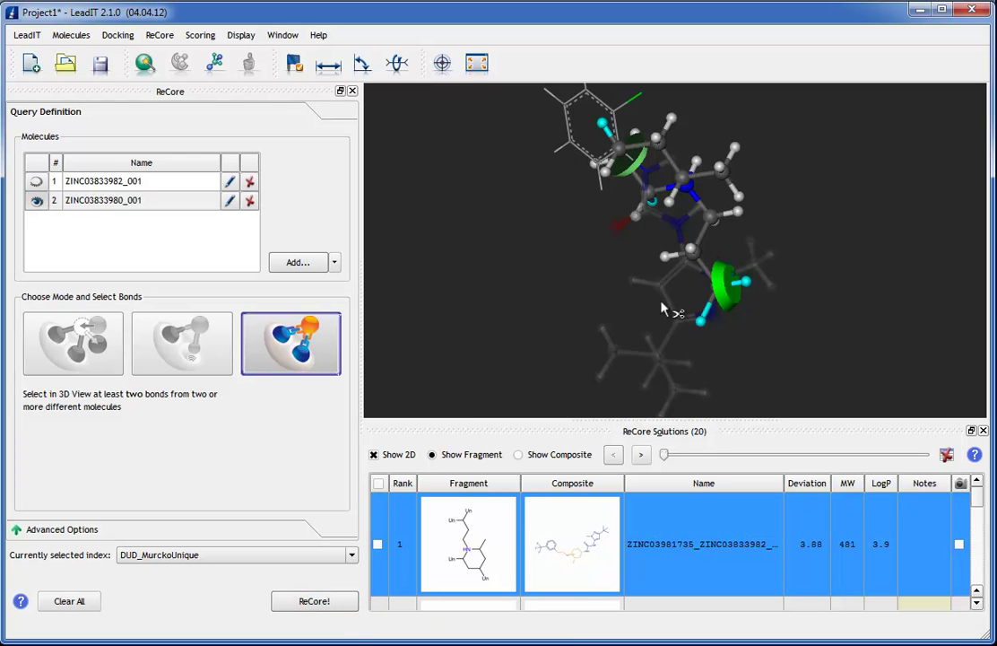
left_click(641, 455)
left_click_drag(688, 356, 657, 361)
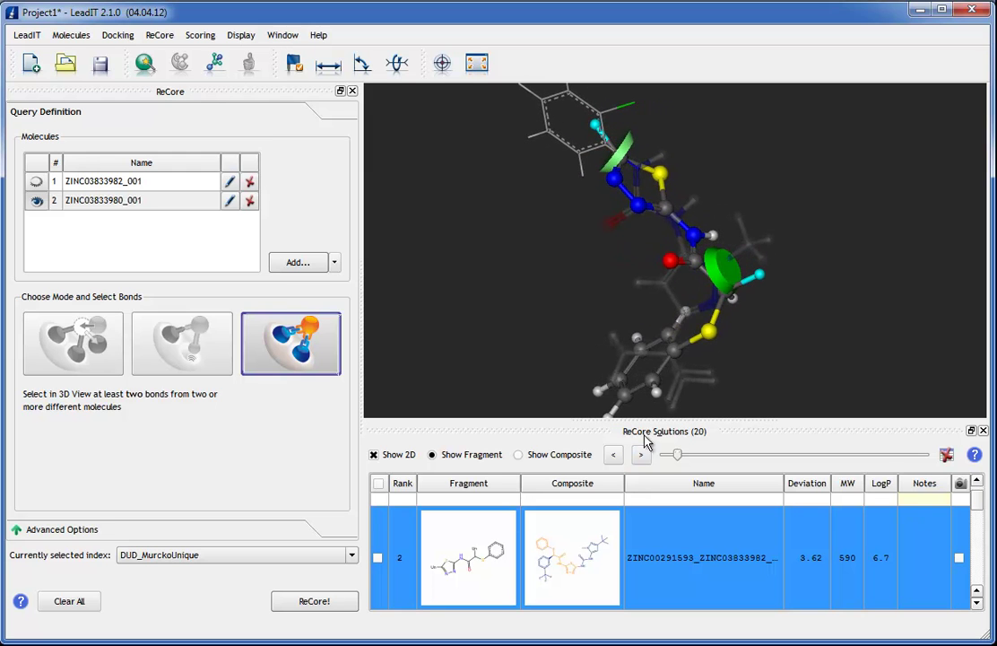
left_click(641, 454)
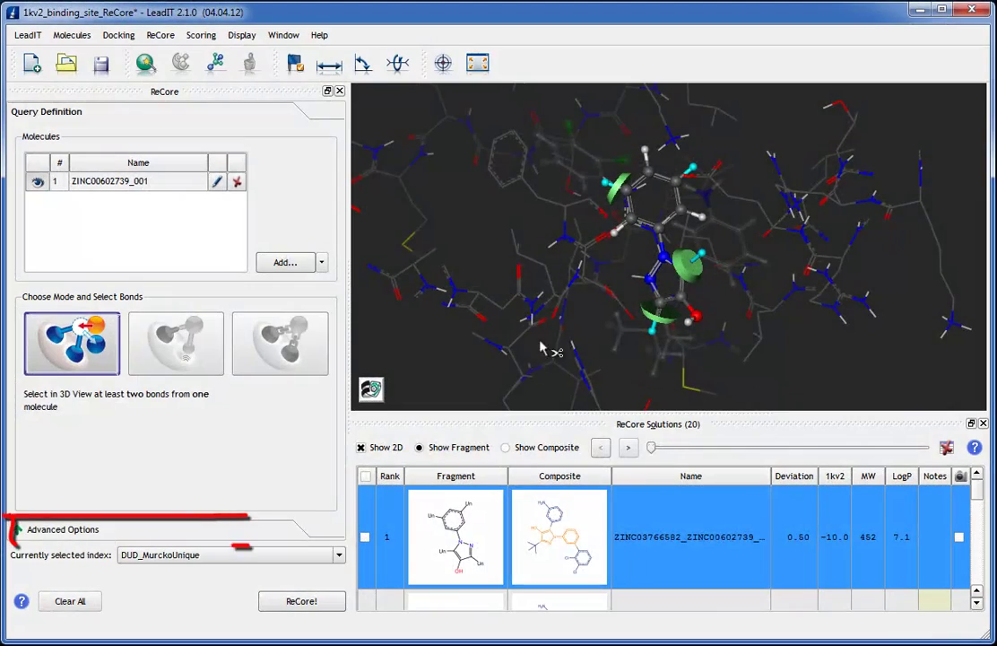
Review the advanced pharmacophore, sphere and shape options, previewing binding-site atoms as excluded volume and switching it back off before returning to the query definition
left_click(89, 532)
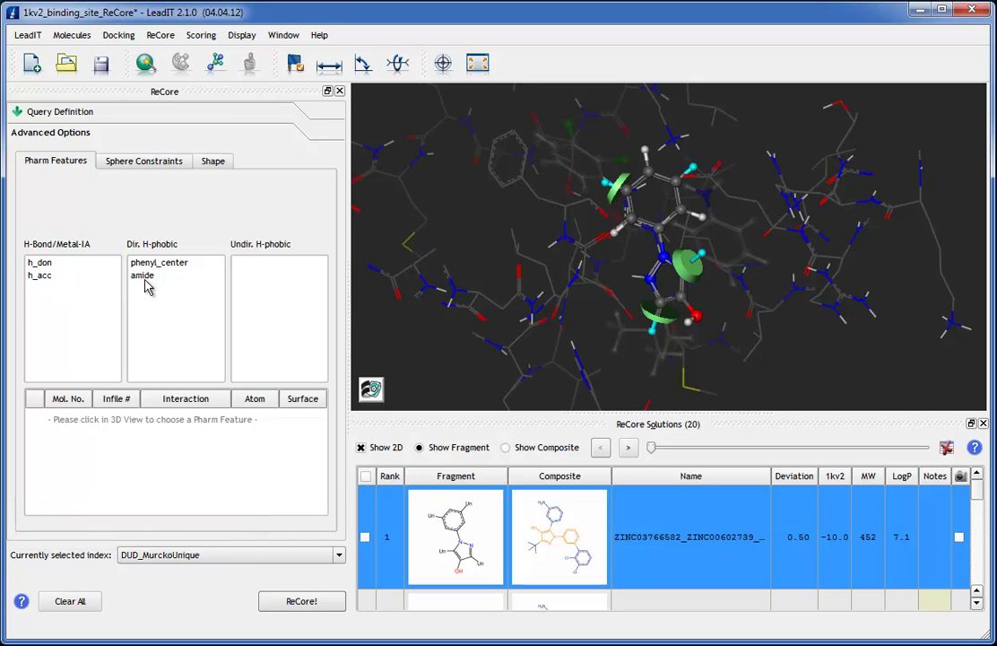
left_click(141, 162)
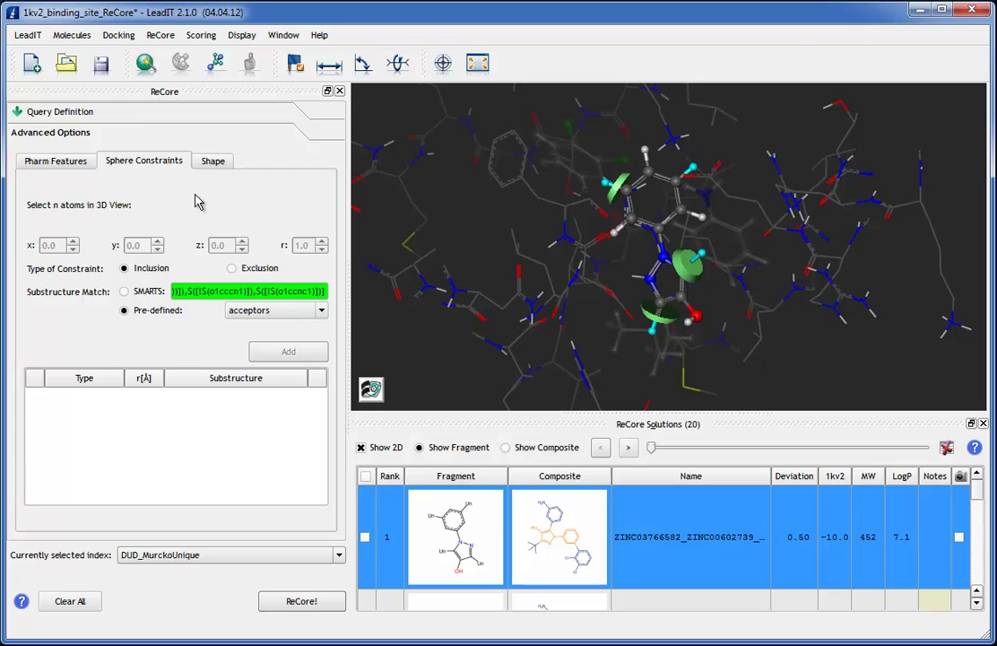
left_click(212, 162)
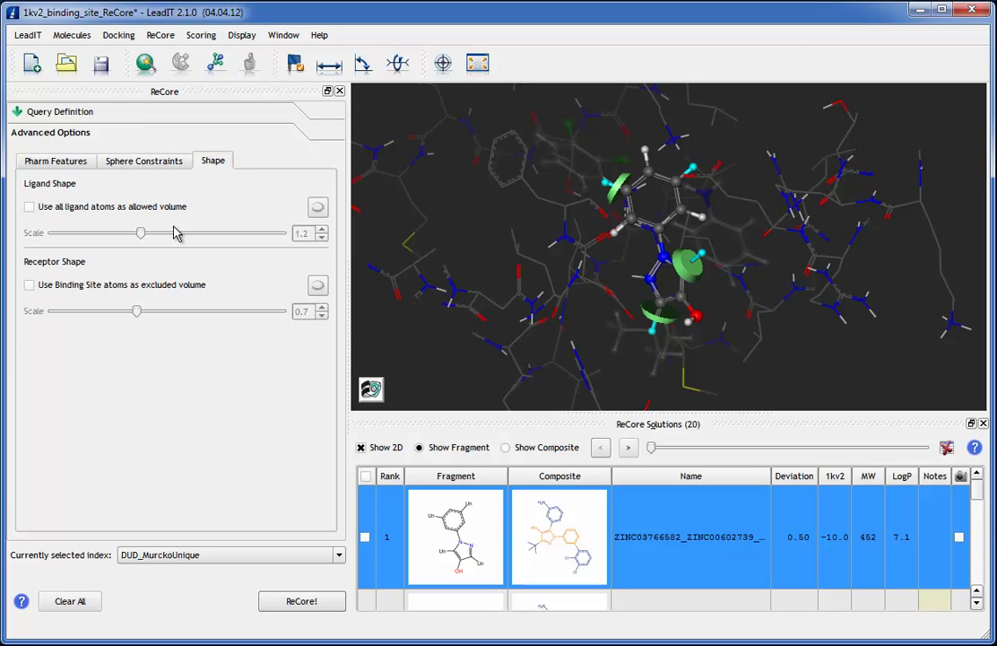
left_click(29, 285)
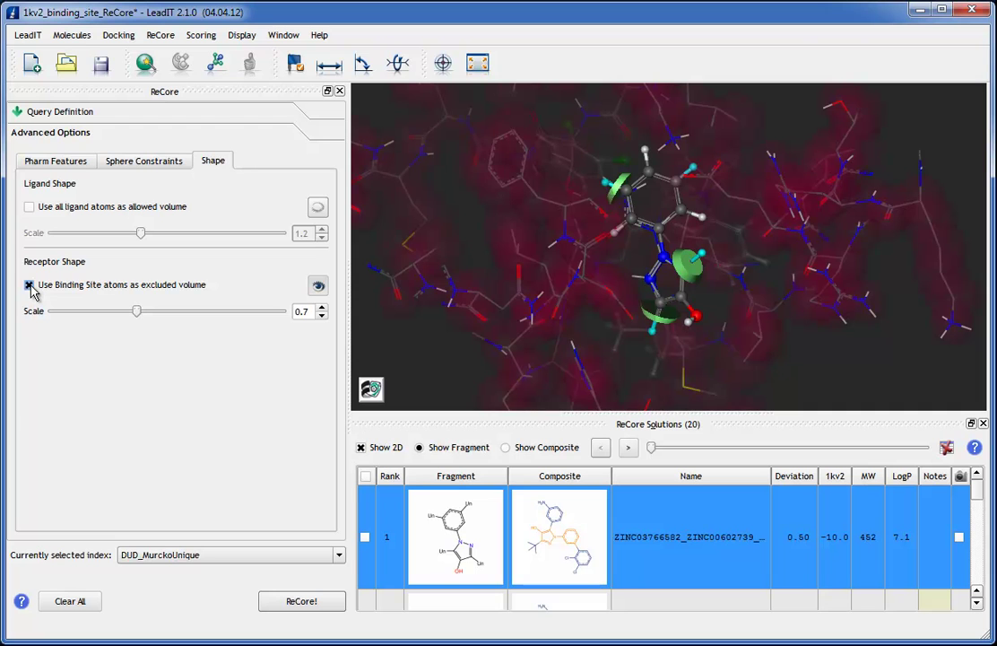
left_click(30, 285)
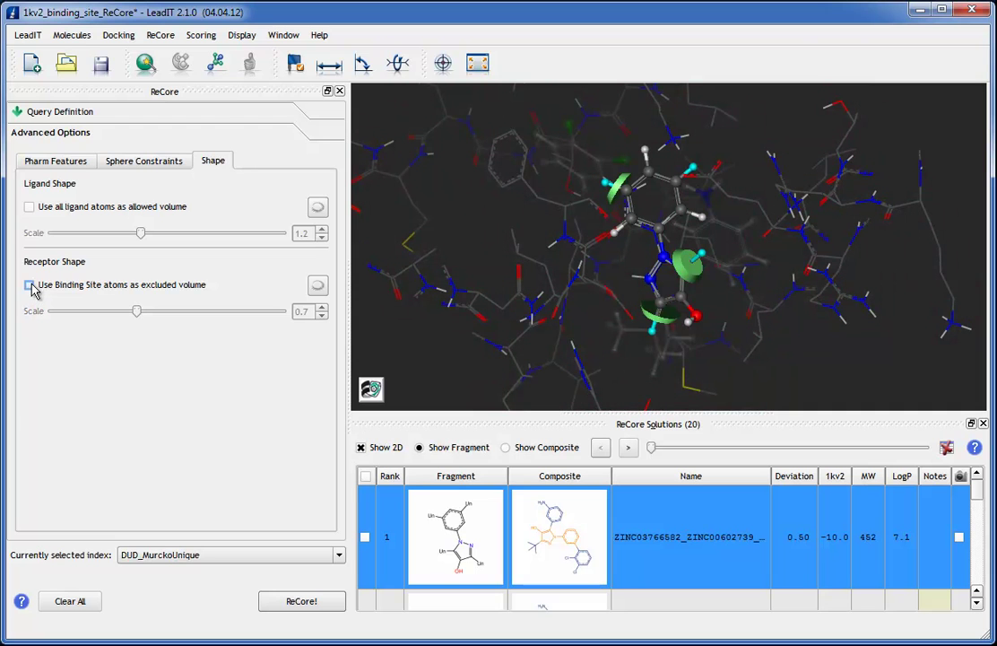
left_click(44, 113)
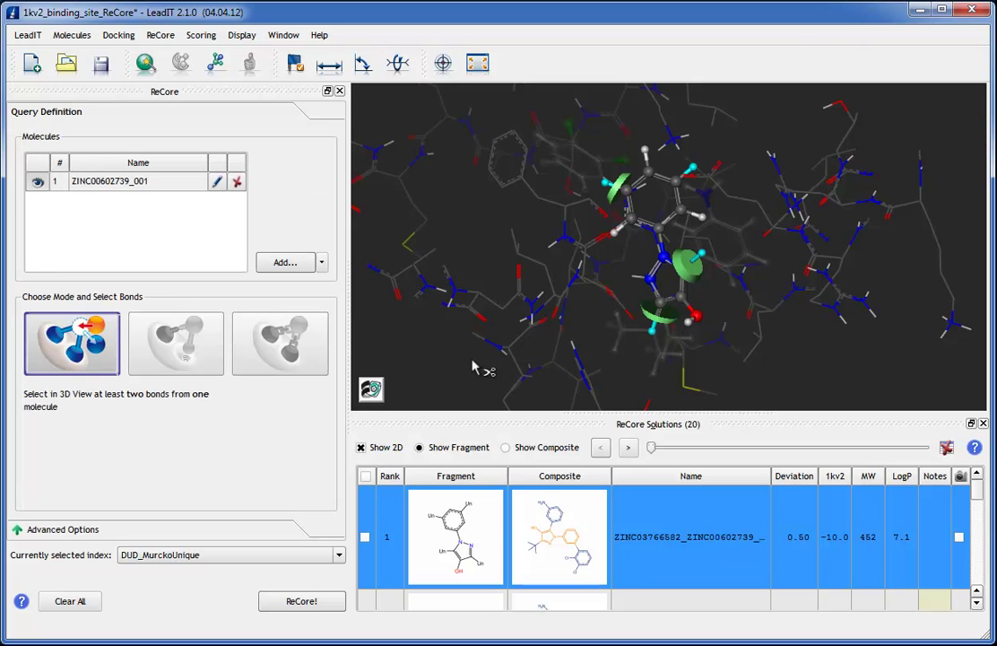
Examine the rank 1 solution inside the 1kv2 binding site and show the rank 2 solution
left_click_drag(641, 353, 668, 351)
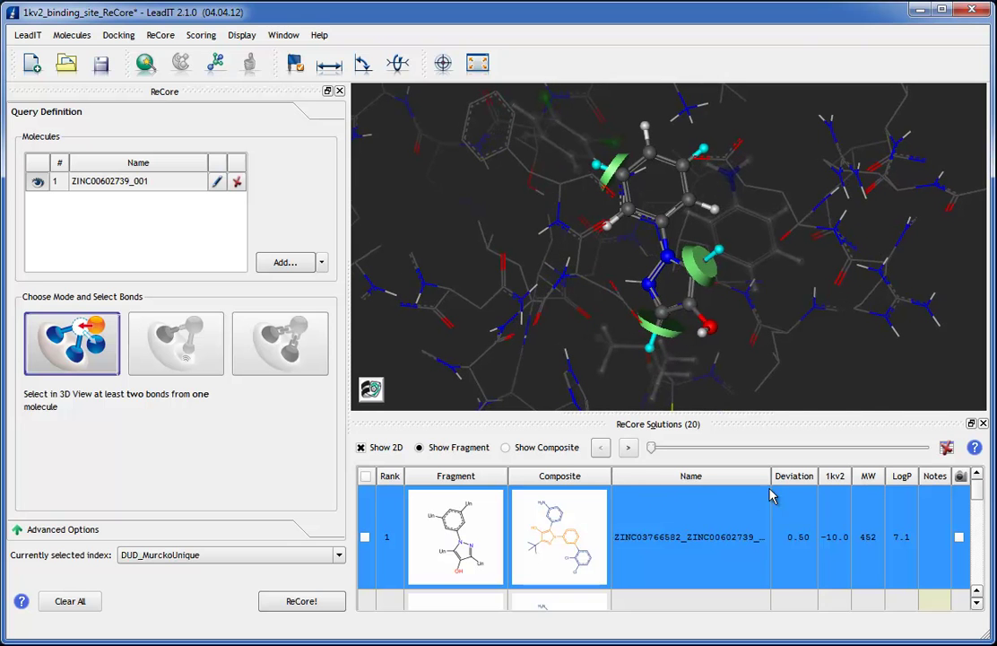
mouse_move(981, 498)
left_mouse_down()
mouse_move(981, 563)
mouse_move(980, 484)
left_mouse_up()
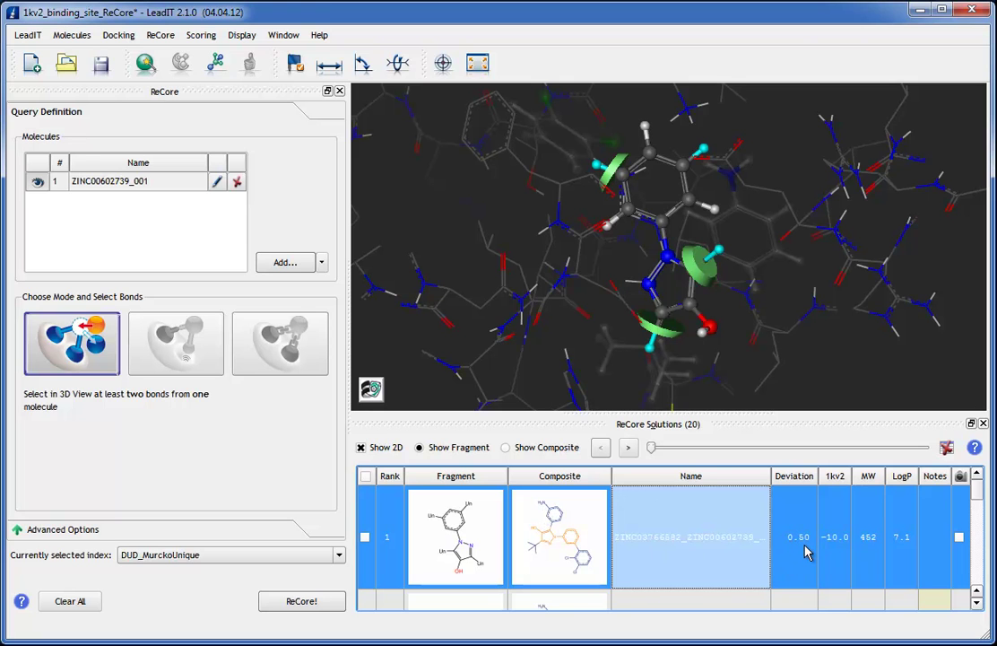
mouse_move(706, 333)
left_mouse_down()
mouse_move(680, 341)
mouse_move(709, 364)
mouse_move(698, 329)
mouse_move(689, 338)
mouse_move(700, 344)
left_mouse_up()
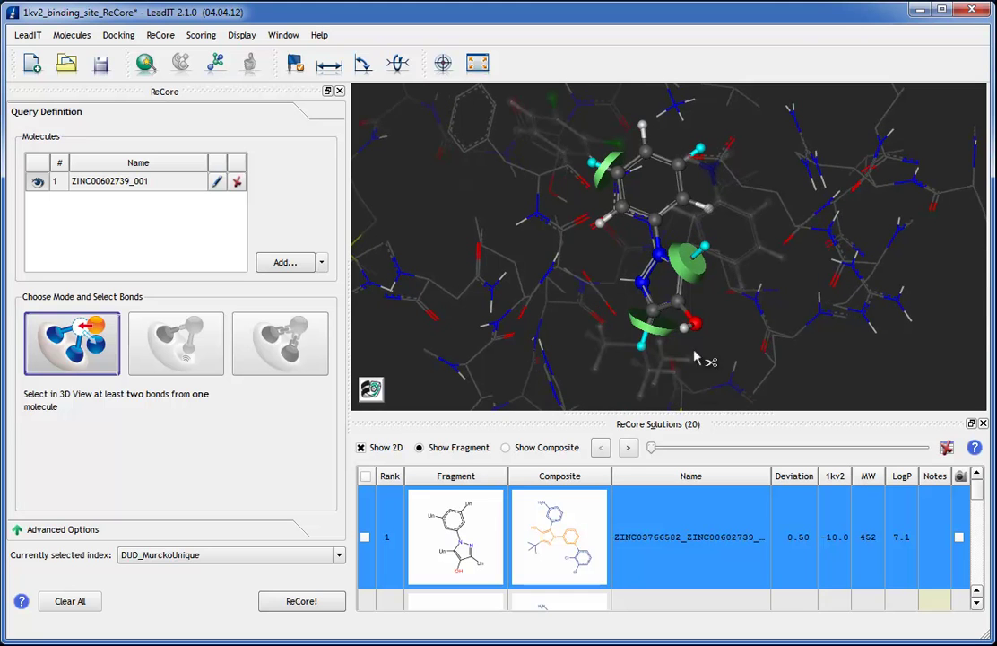
left_click(629, 448)
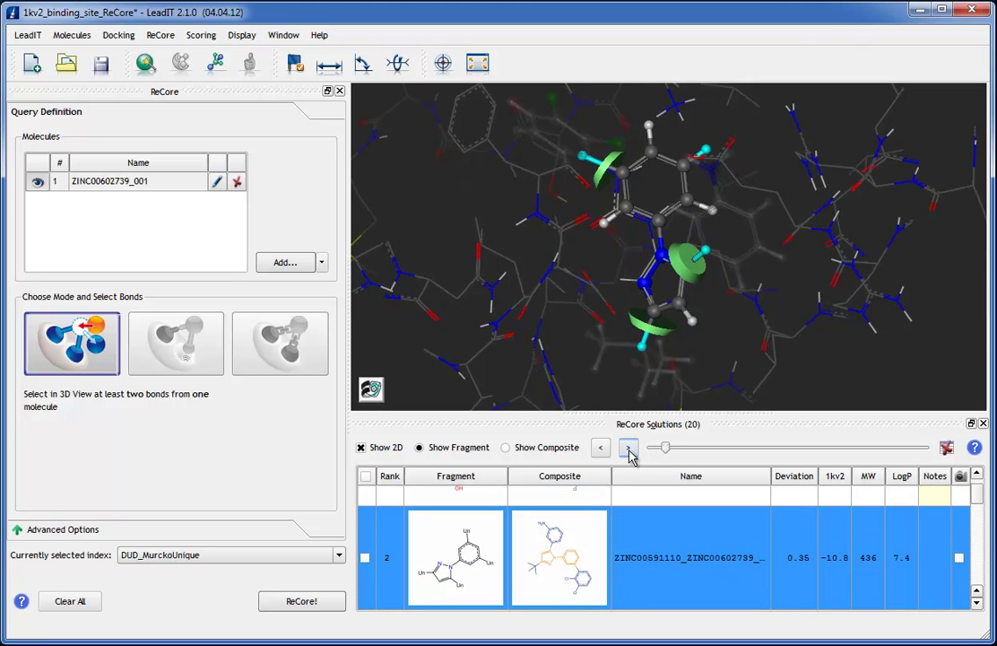
Show the PoseView interaction diagram, step through the solutions to rank 5, and close the diagram
left_click(372, 391)
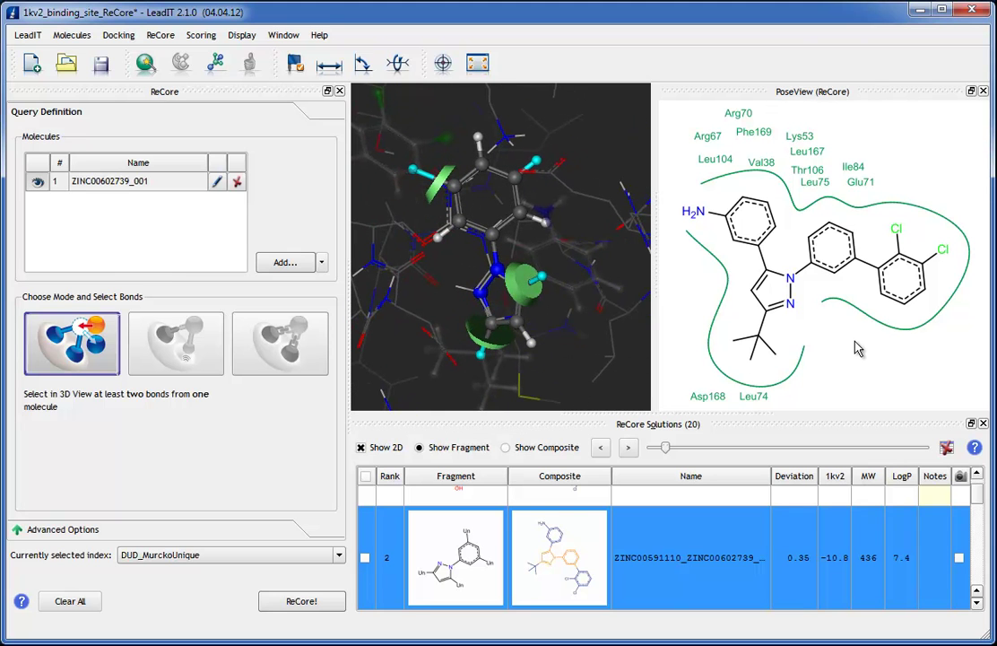
left_click(629, 449)
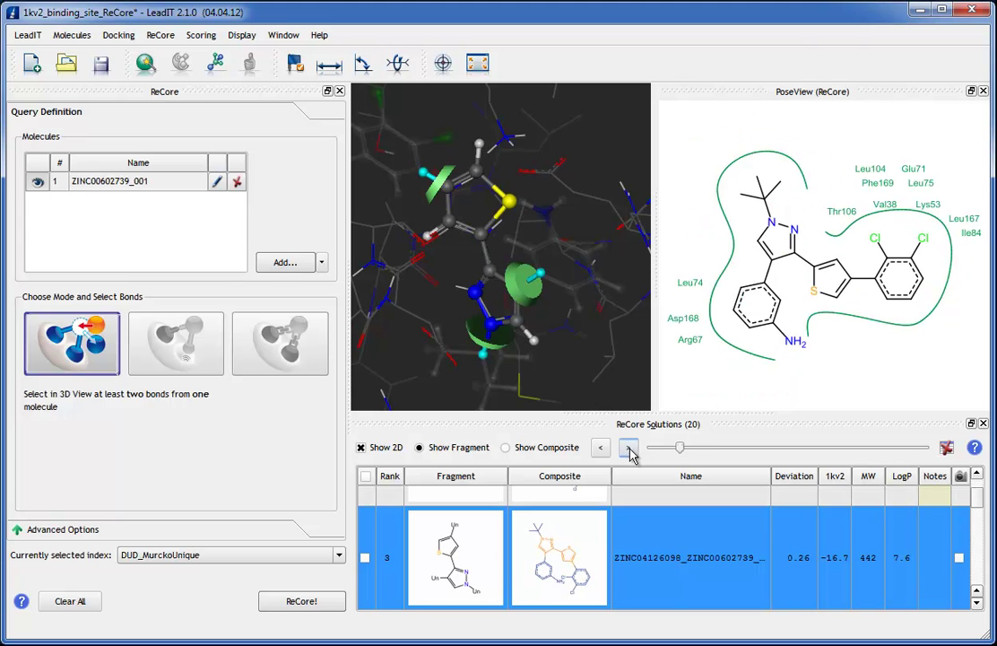
left_click(628, 448)
left_click(628, 449)
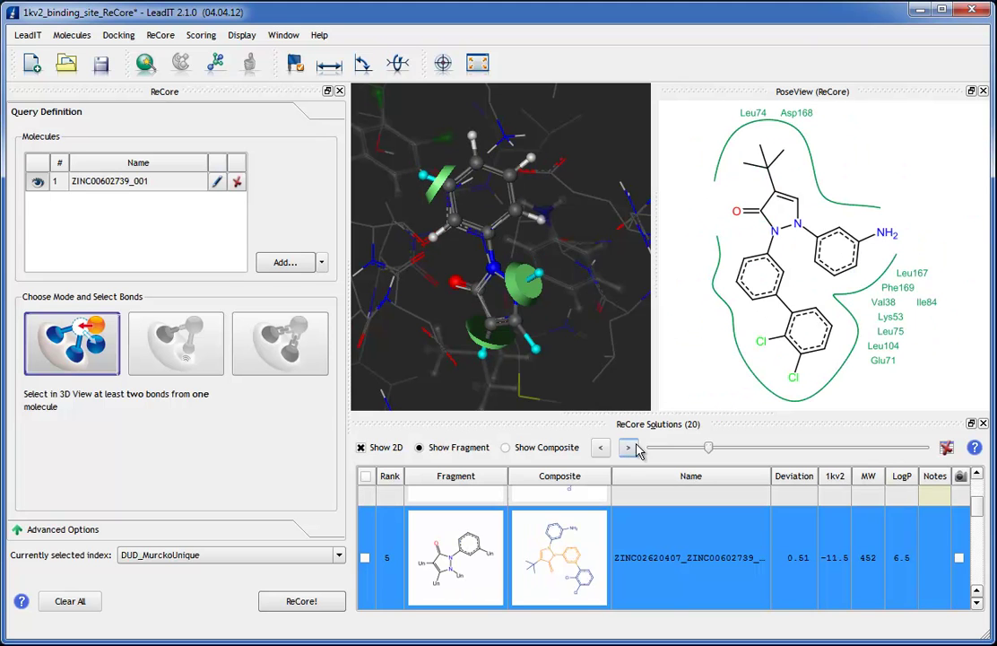
left_click(982, 92)
Browse the solutions list down and back to the start, and compare ranks 1 and 2 in 3D
left_click_drag(979, 508, 978, 584)
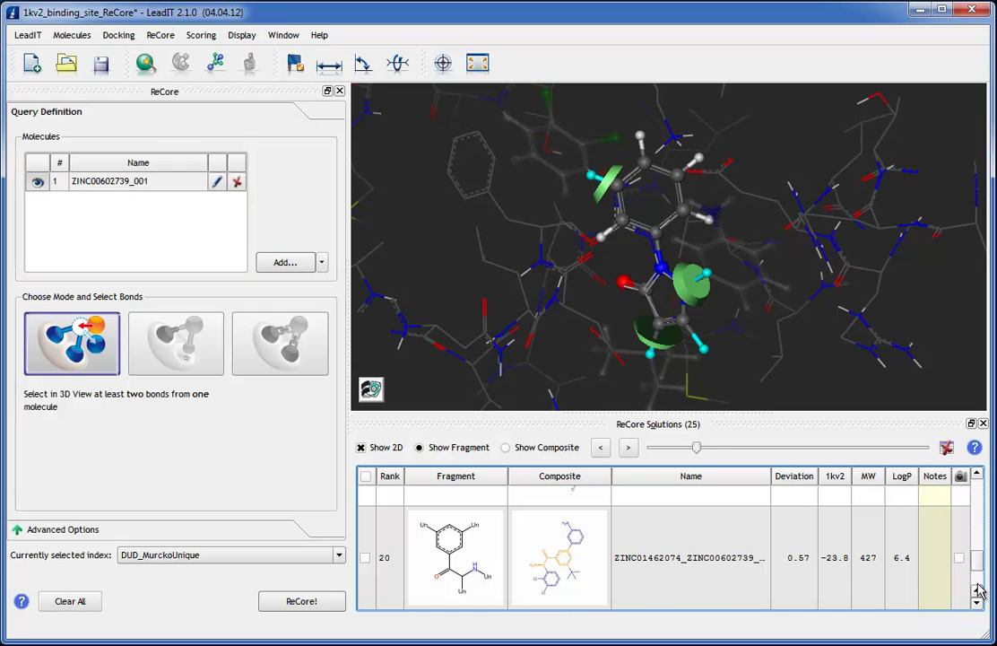
left_click_drag(979, 574, 983, 493)
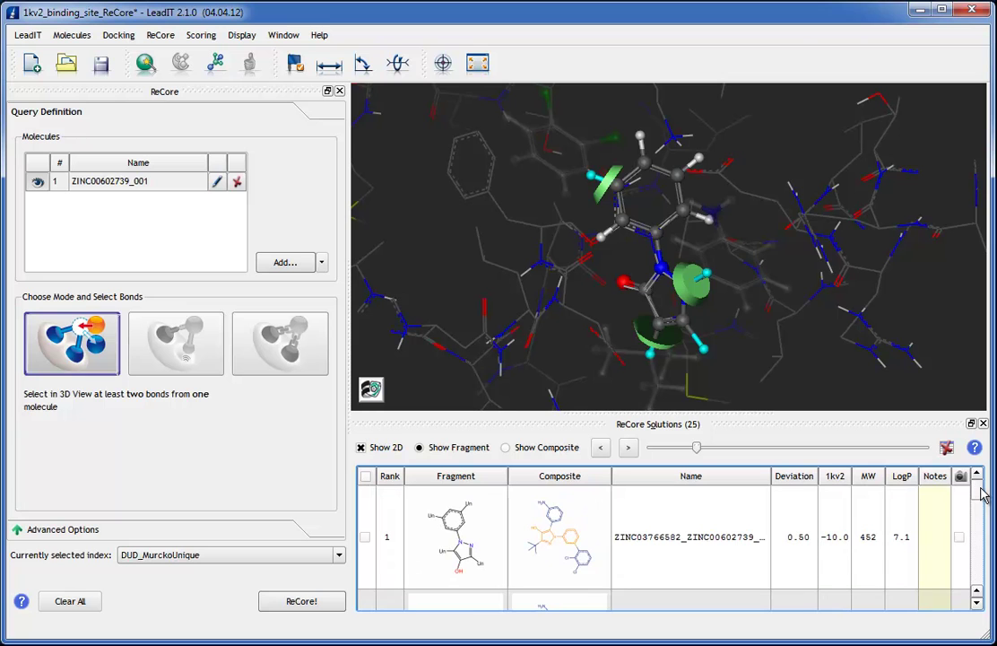
left_click(744, 569)
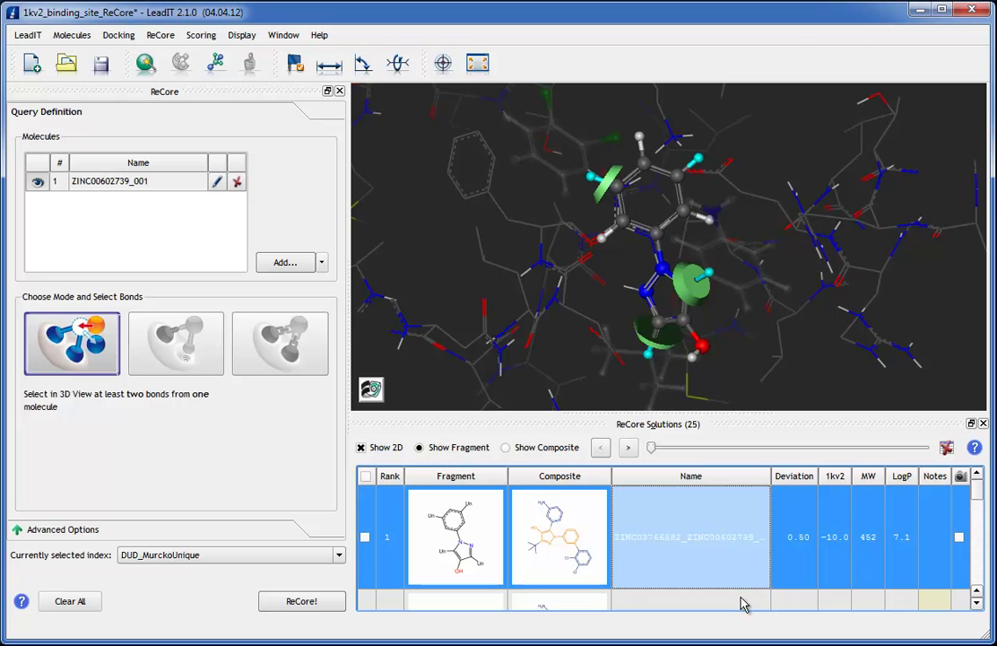
left_click(742, 603)
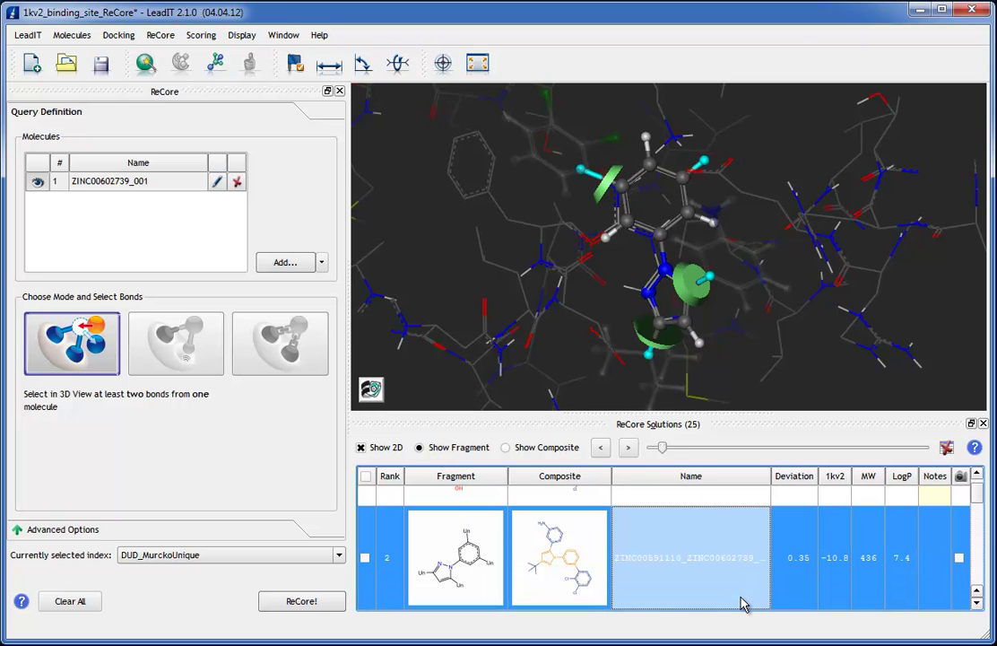
Mark the rank 1 solution for export, use its composite for Hyde assessment, and close the solutions list
left_click(720, 496)
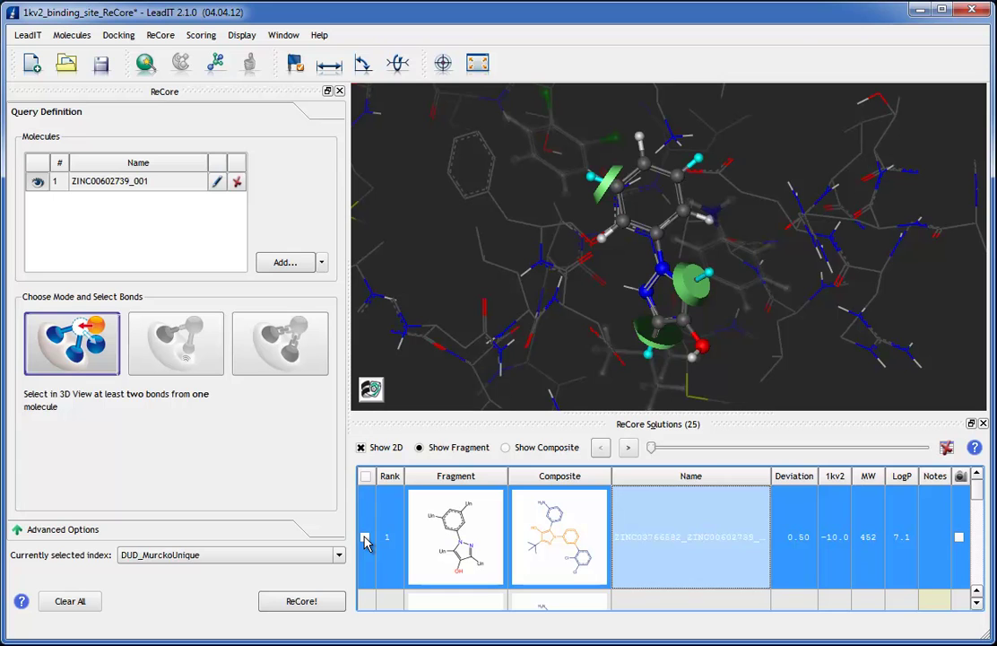
left_click(365, 539)
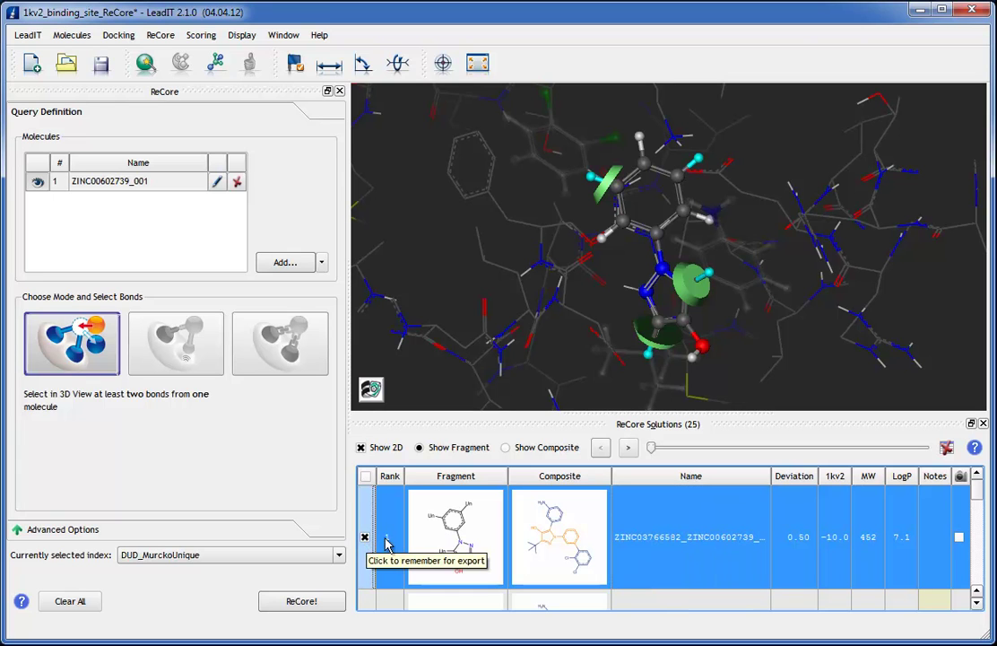
right_click(737, 507)
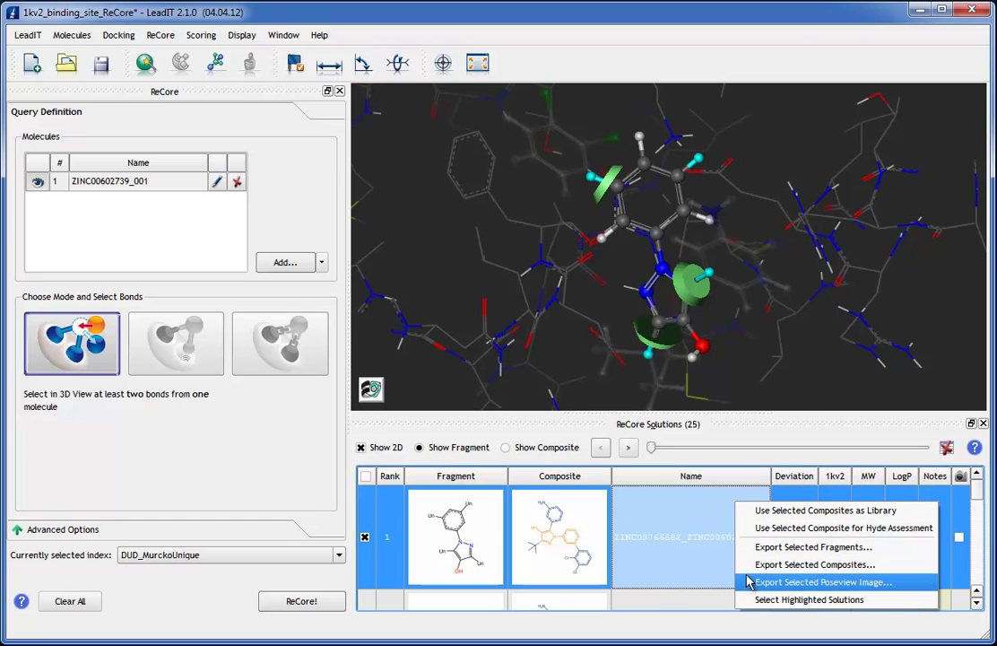
left_click(749, 528)
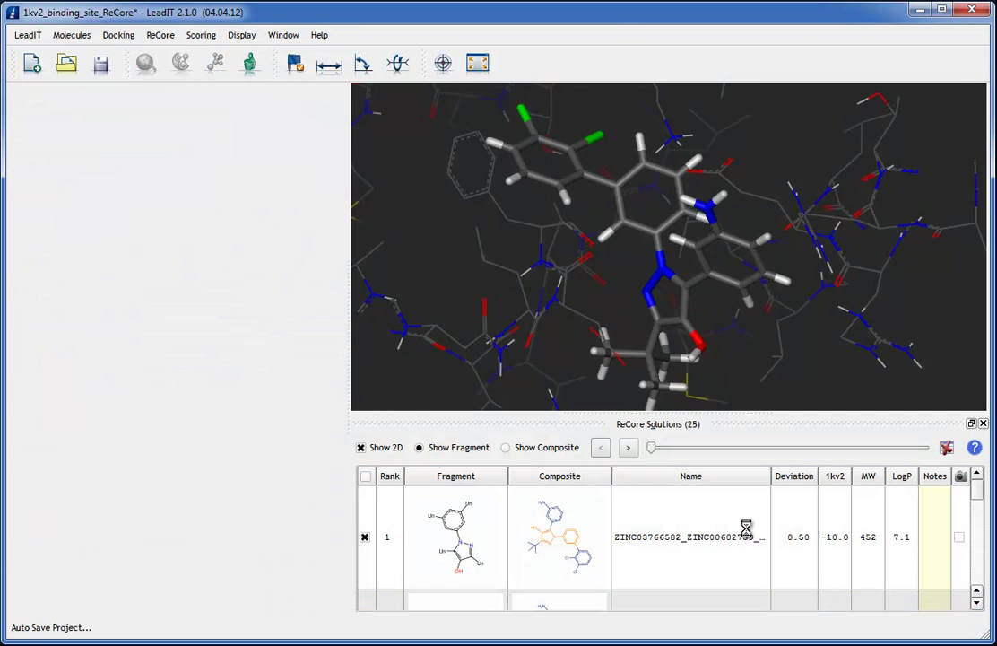
left_click(983, 424)
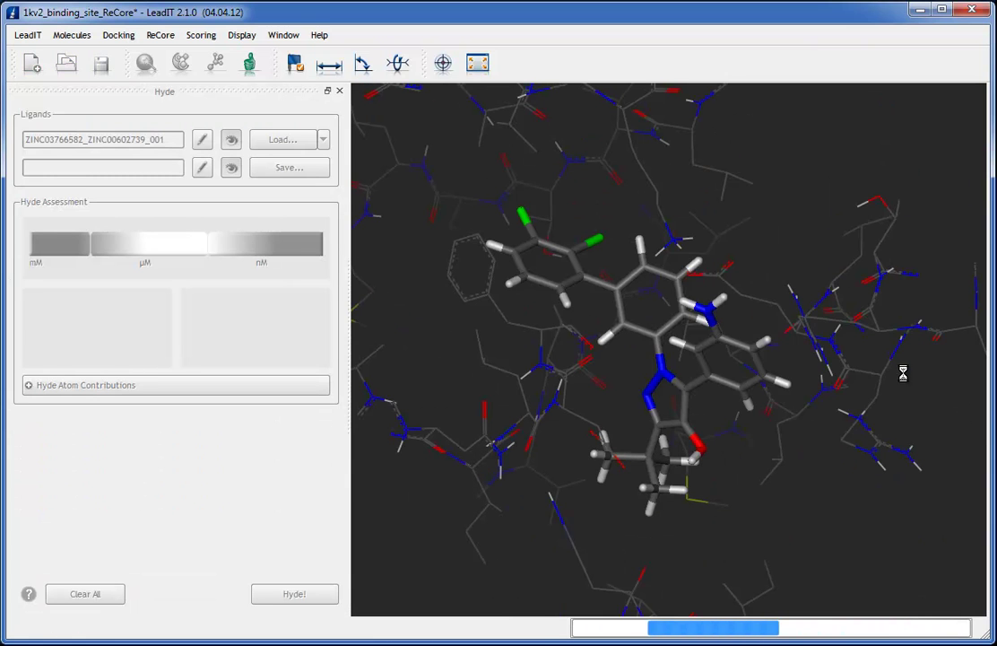